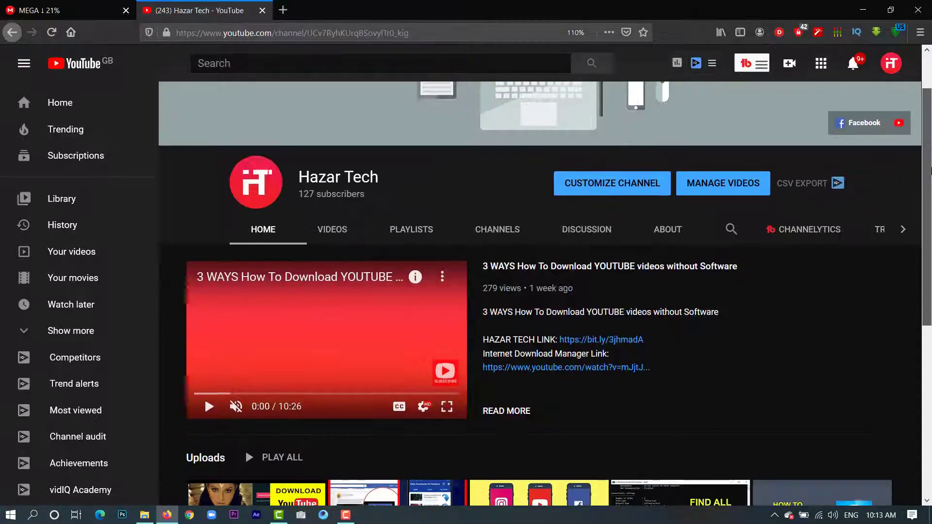
Scroll down the Hazar Tech channel page and switch to the MEGA tab.
scroll(205, 360, down, 1)
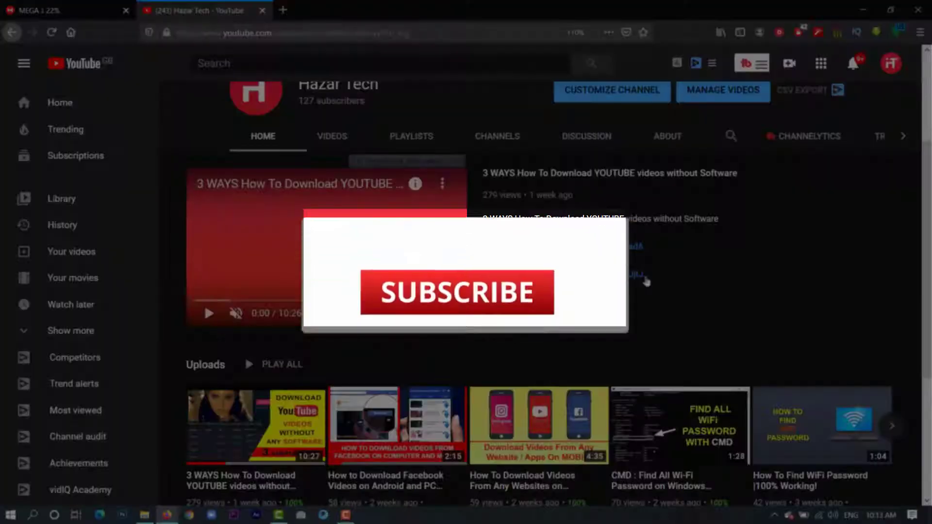
scroll(205, 360, down, 2)
scroll(262, 322, down, 2)
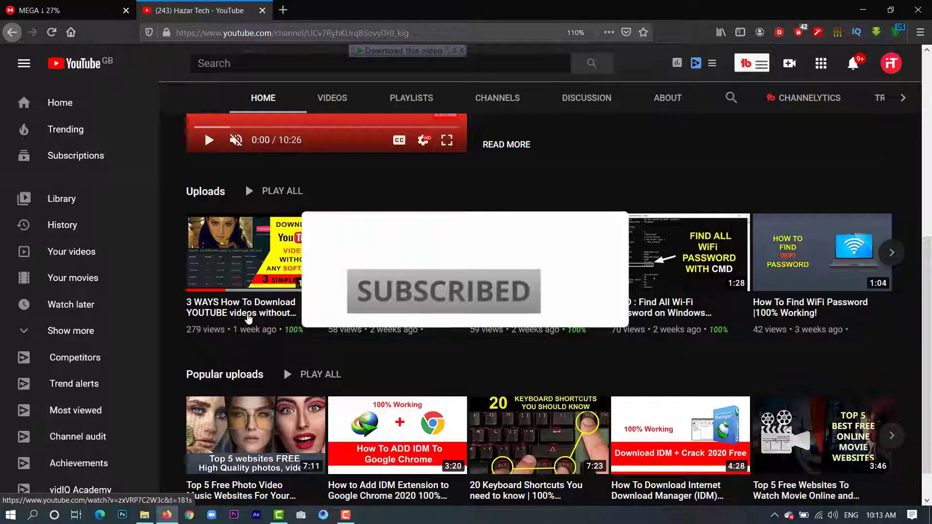
mouse_move(246, 315)
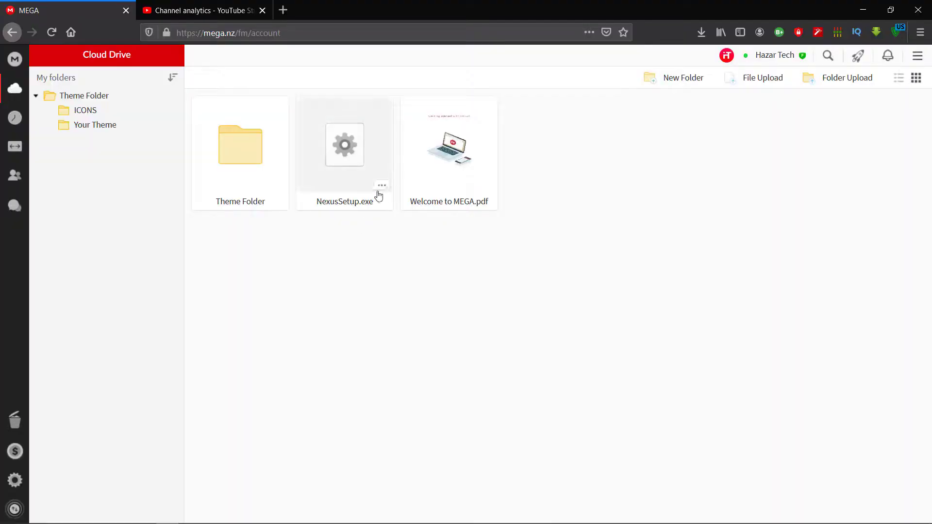
Download NexusSetup.exe from the MEGA cloud drive as a ZIP archive.
click(382, 186)
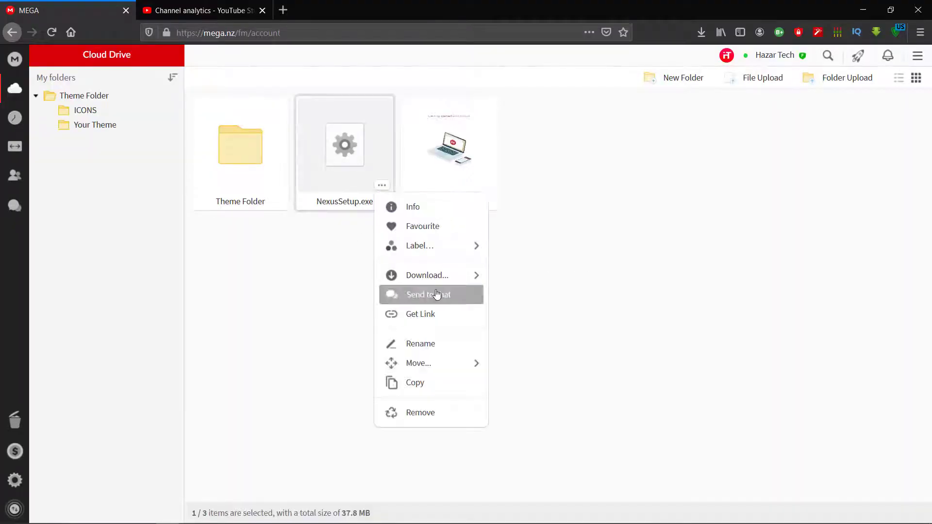
mouse_move(486, 281)
click(536, 297)
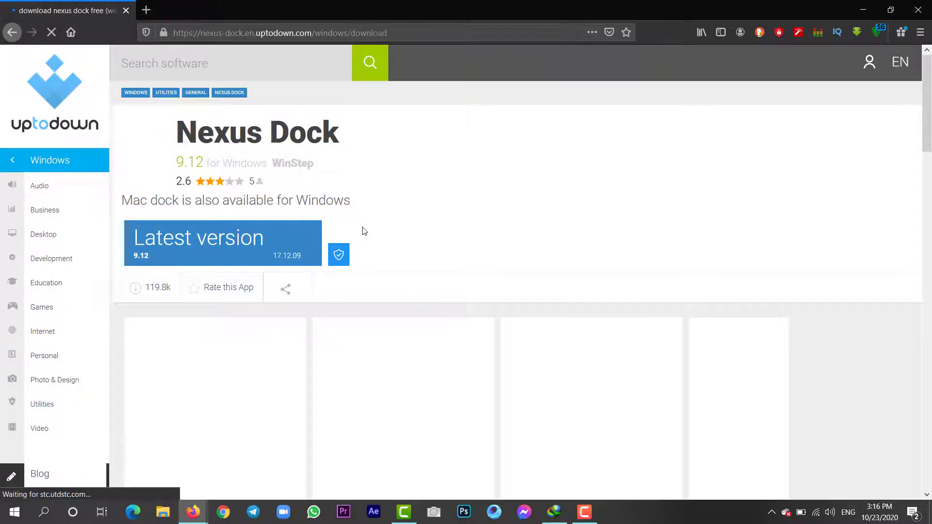
Start the Nexus Dock 9.12 download from Uptodown through IDM.
click(207, 230)
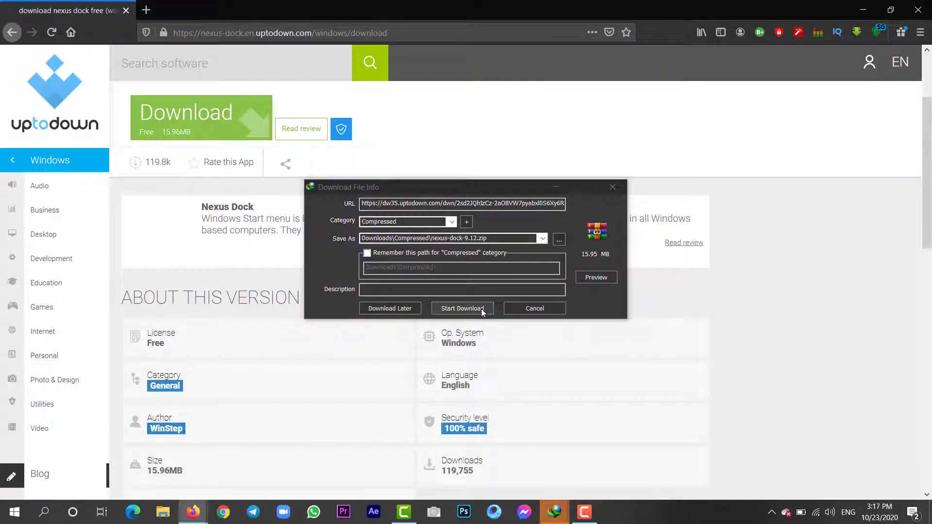
click(482, 309)
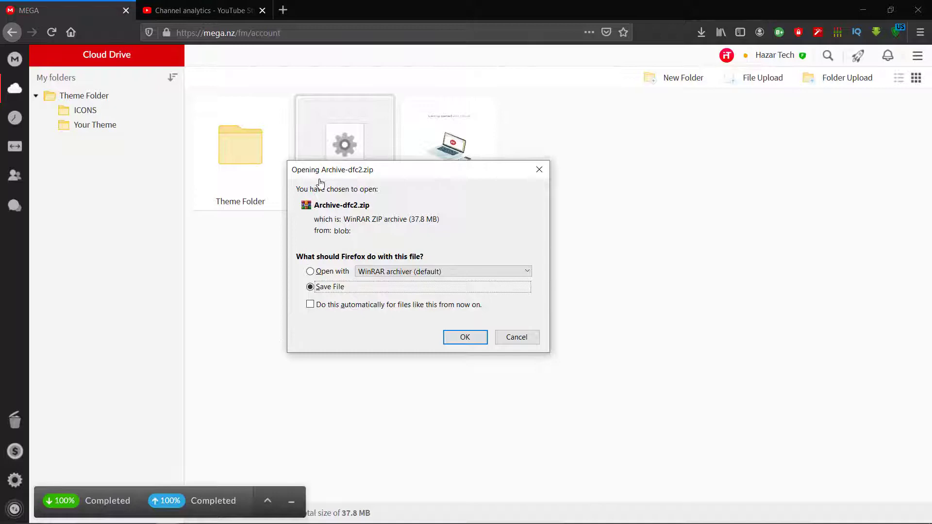
Save Archive-dfc2.zip to disk and open its Downloads folder in File Explorer.
click(464, 336)
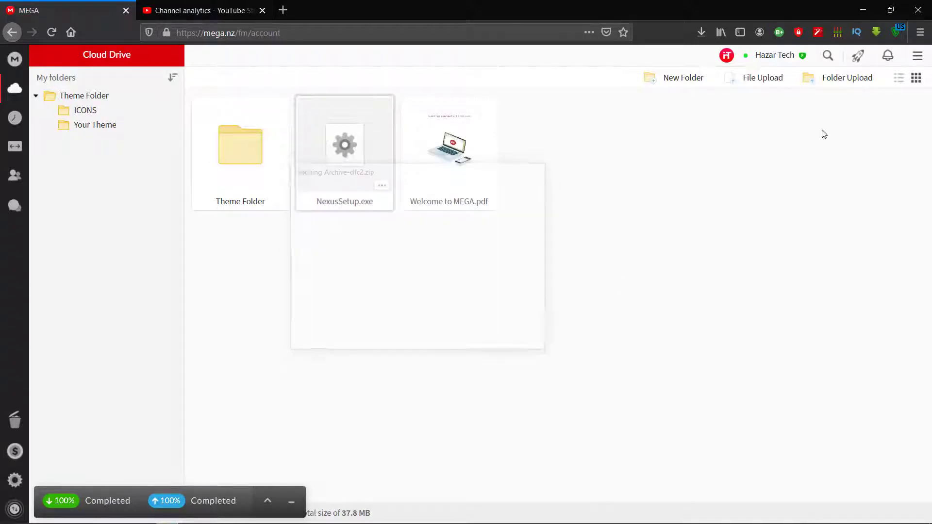
click(699, 31)
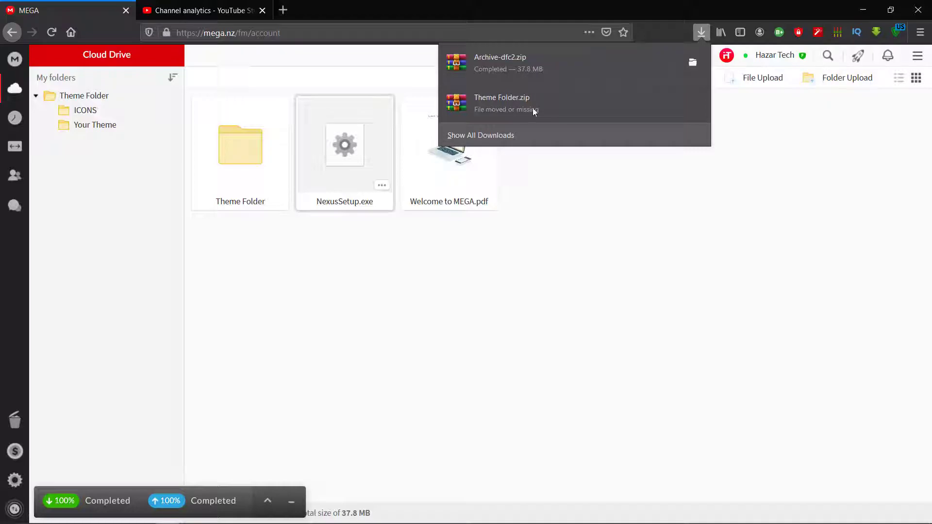
click(559, 58)
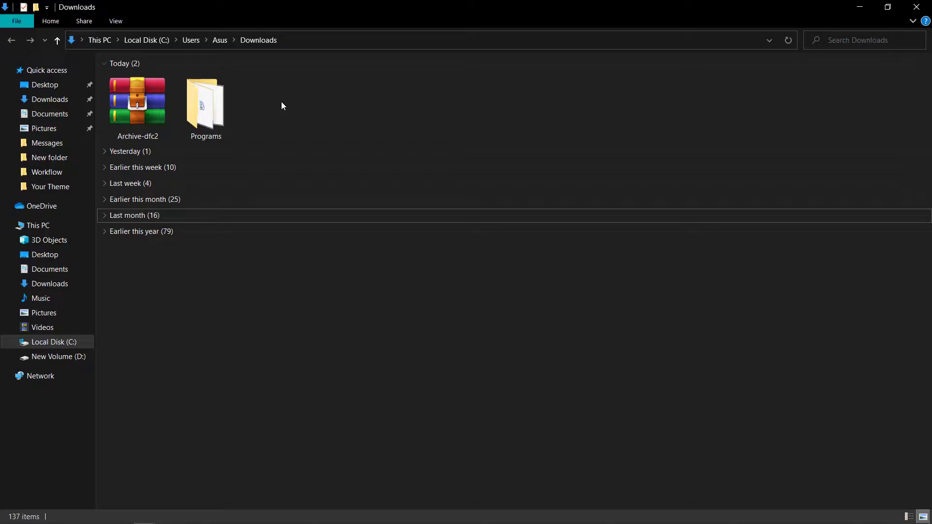
Extract Archive-dfc2.zip into an Archive-dfc2 folder and view its files as large icons.
click(157, 110)
right_click(157, 110)
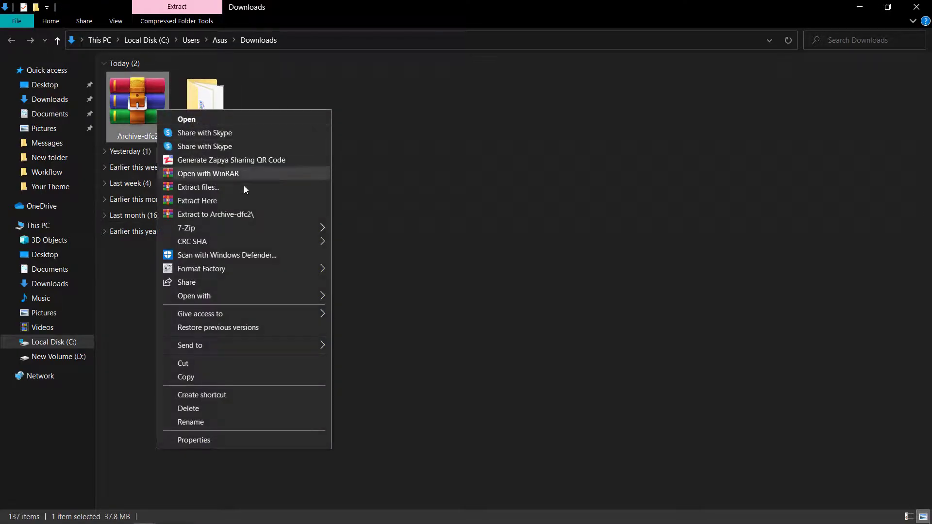
click(295, 214)
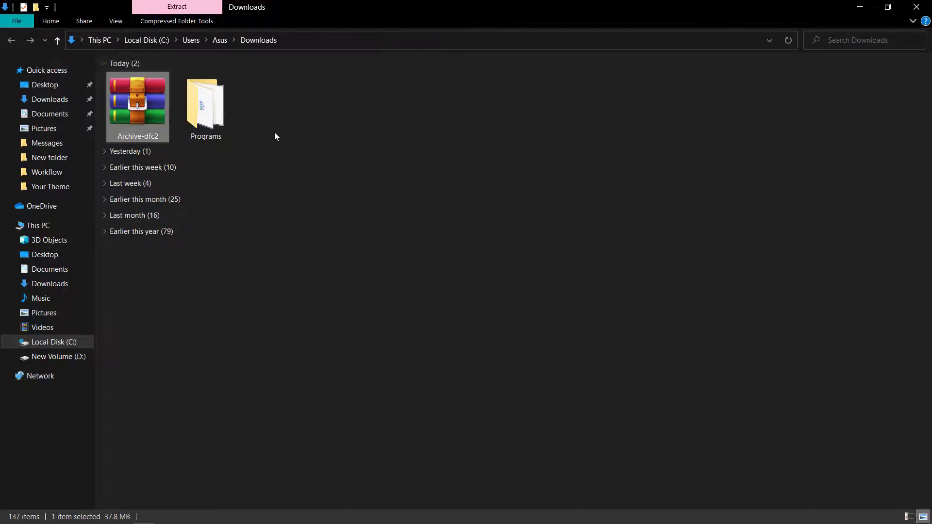
double_click(213, 103)
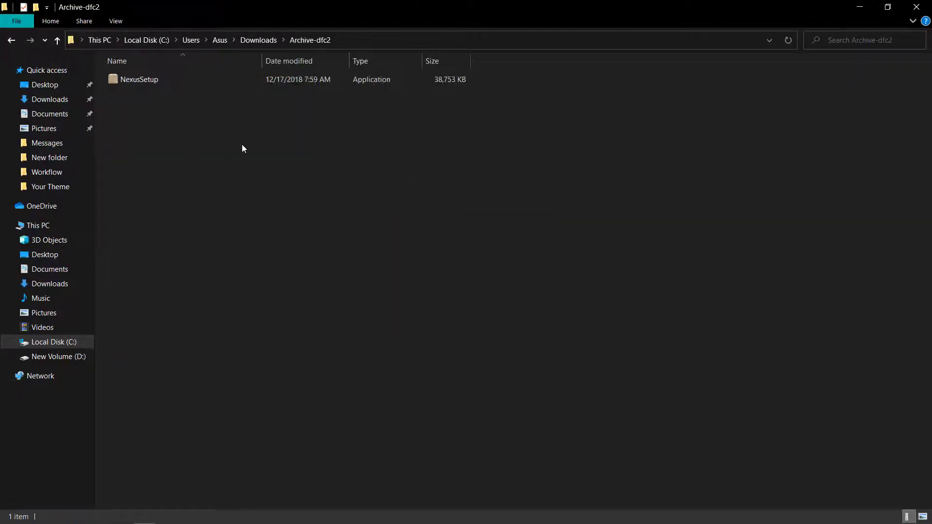
right_click(191, 118)
mouse_move(214, 130)
click(357, 142)
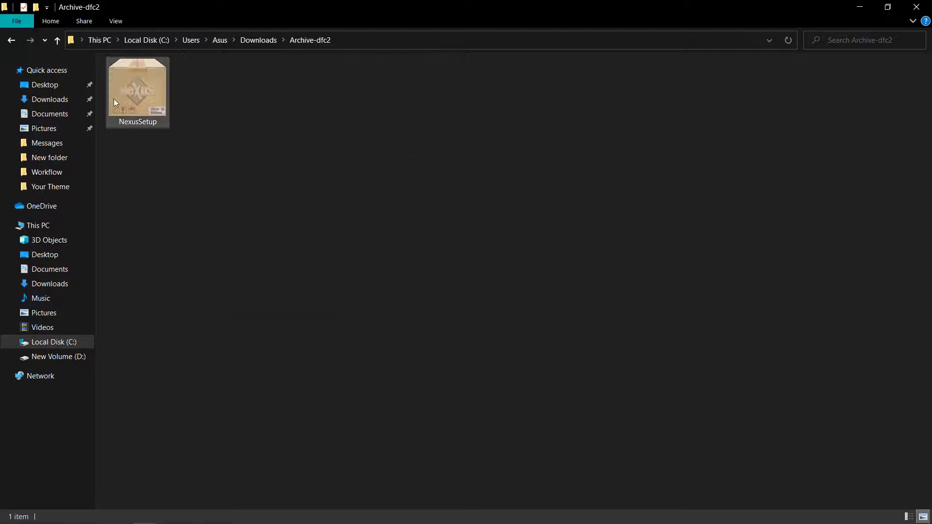
Run NexusSetup in English, accept the license and install Nexus with default locations.
double_click(131, 92)
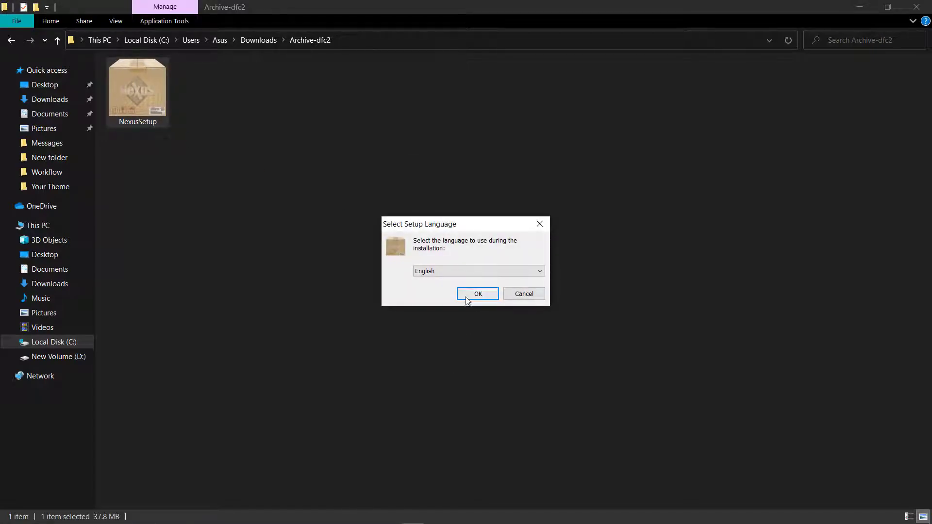
click(466, 297)
click(531, 364)
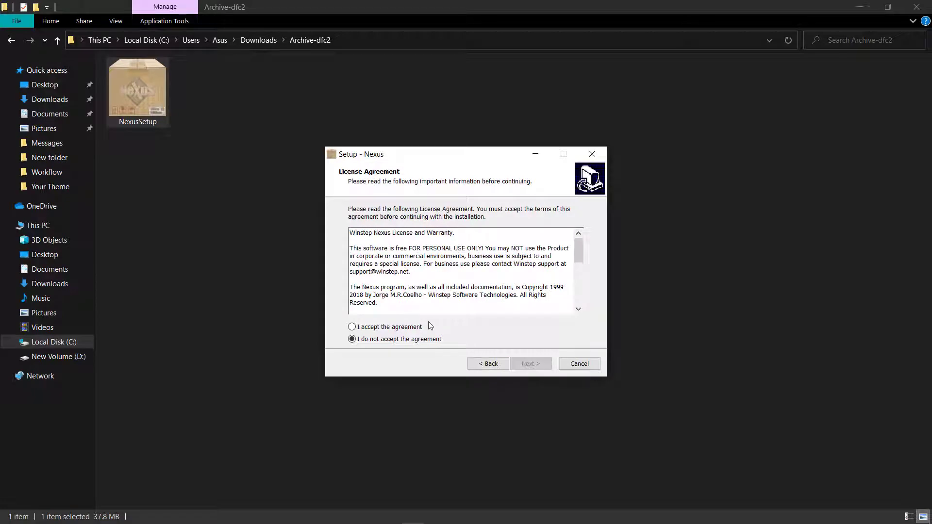
click(407, 328)
click(527, 365)
click(525, 368)
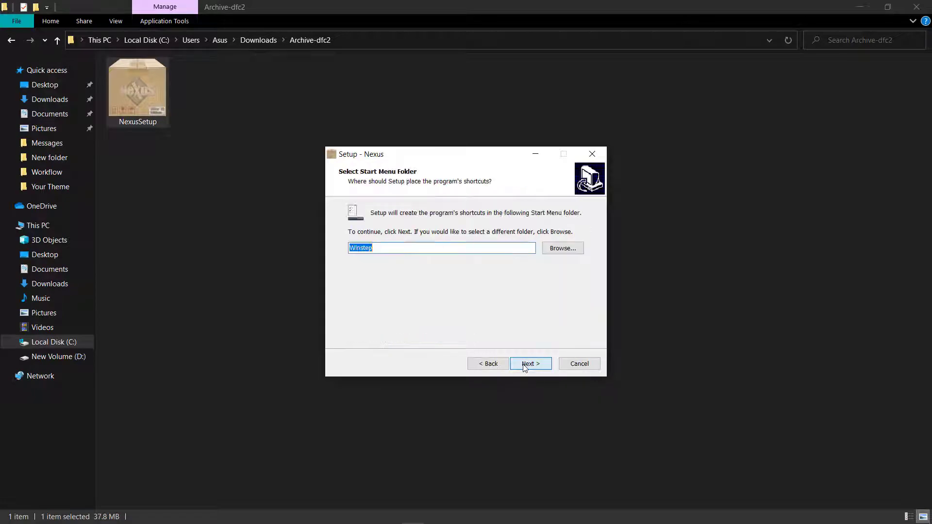
click(525, 368)
click(527, 366)
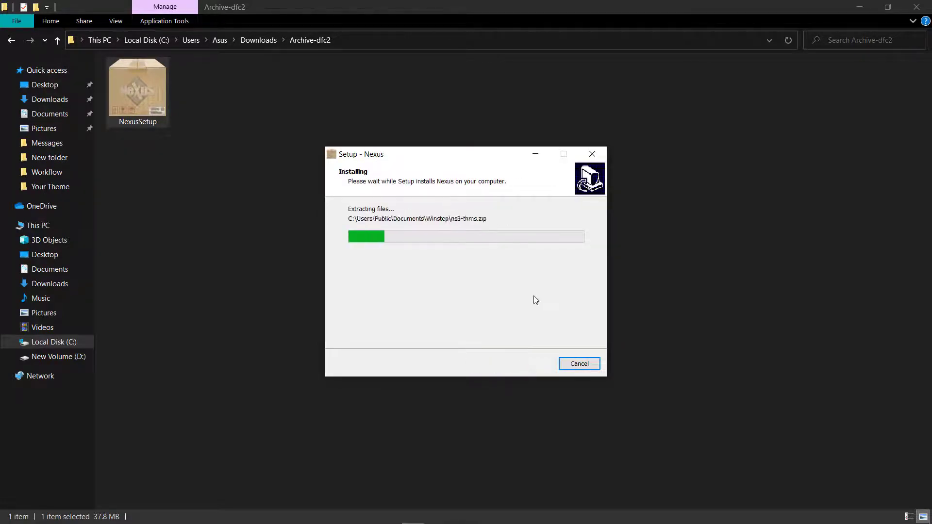
click(862, 9)
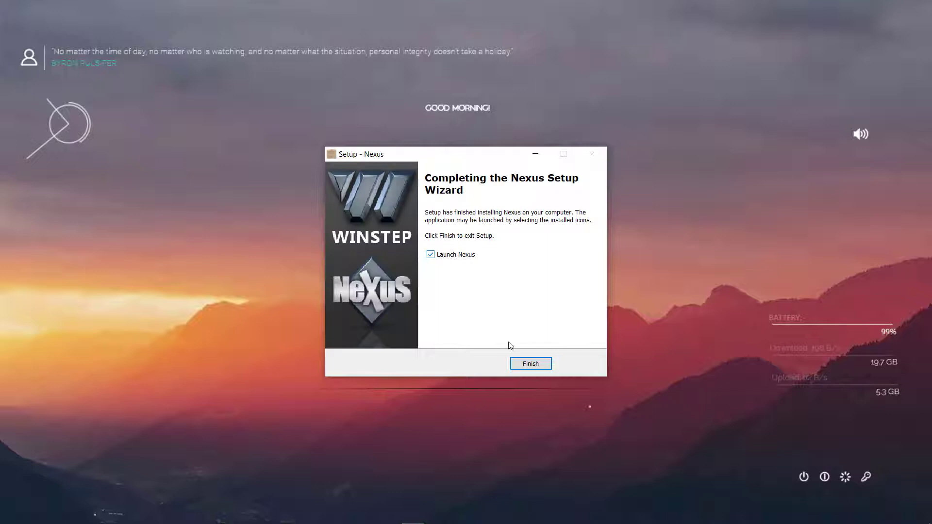
Finish setup to launch Nexus and remove the Capture Desktop item from the dock.
click(520, 363)
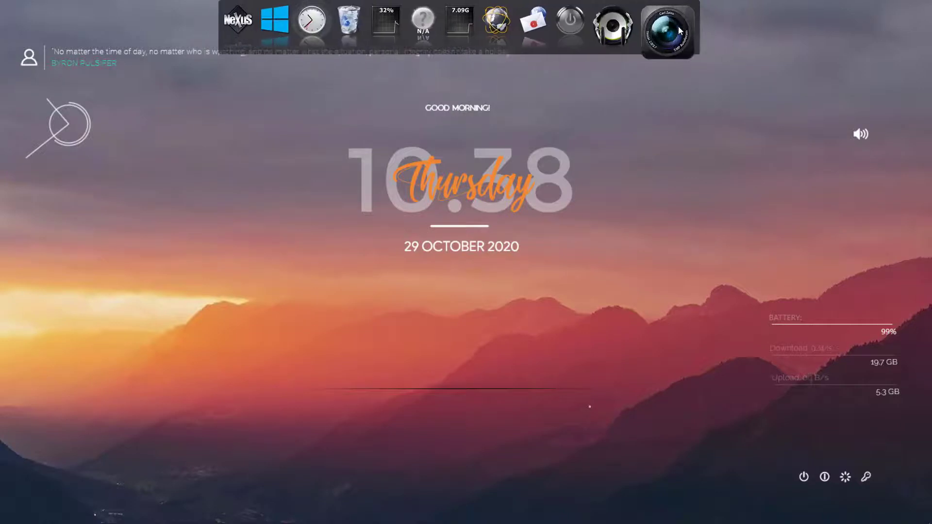
right_click(679, 28)
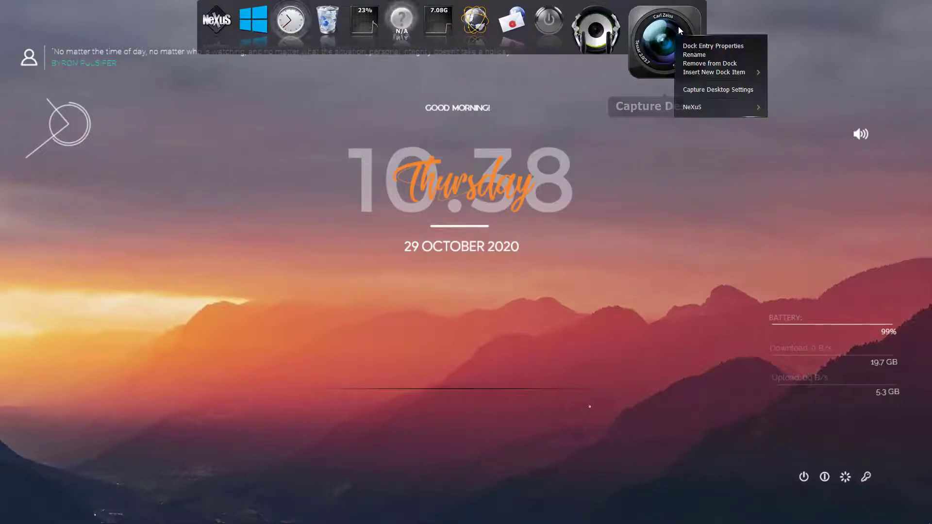
click(714, 64)
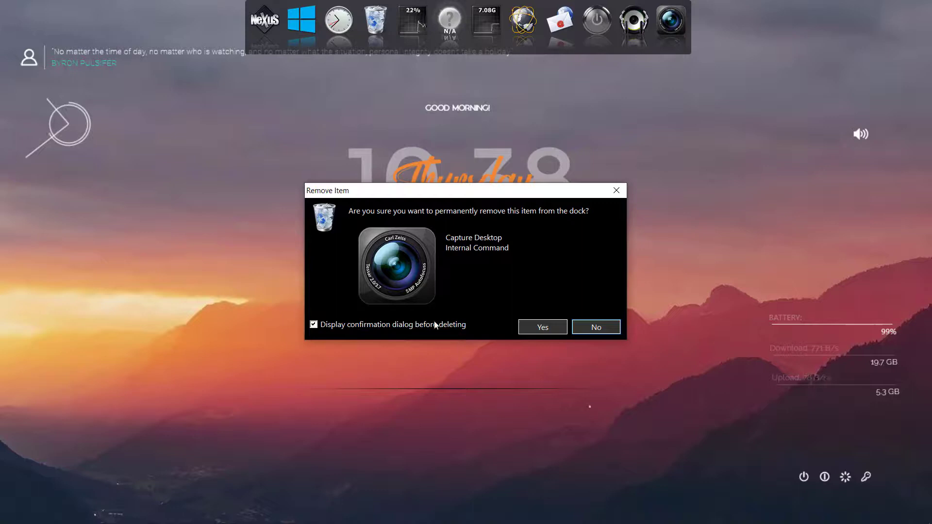
click(542, 327)
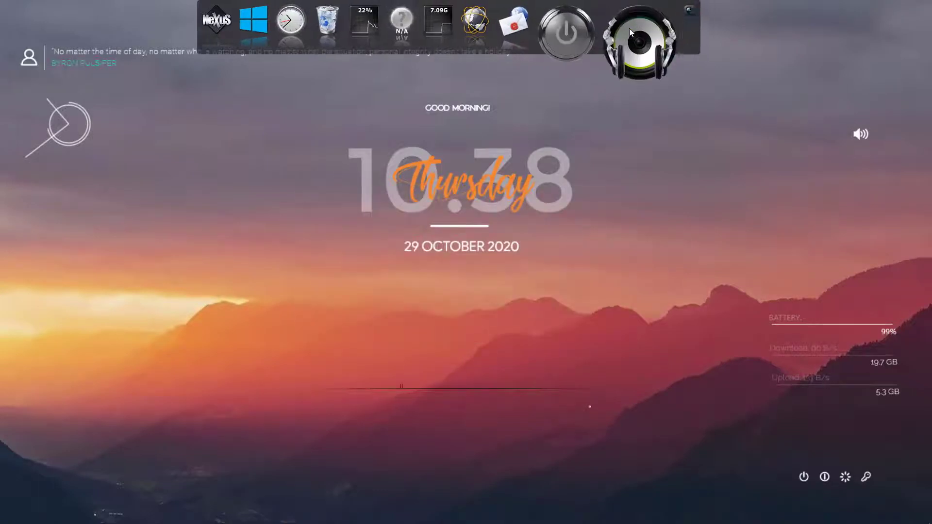
Remove the headphones, weather and Start Menu items from the dock.
right_click(666, 78)
click(636, 37)
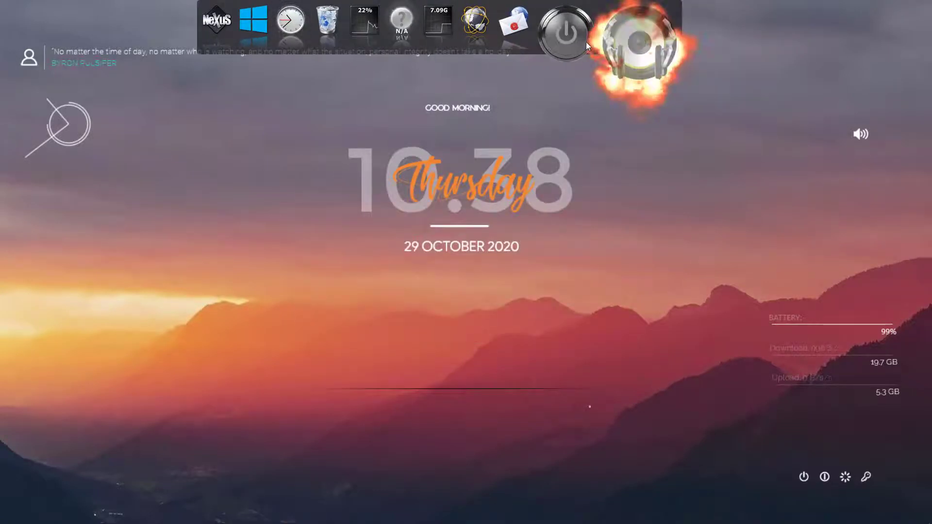
right_click(546, 46)
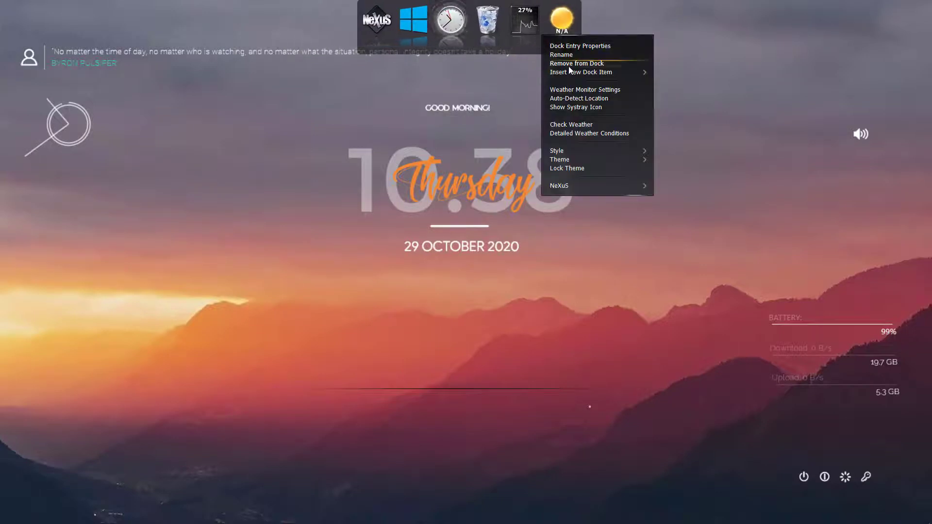
click(573, 58)
right_click(525, 41)
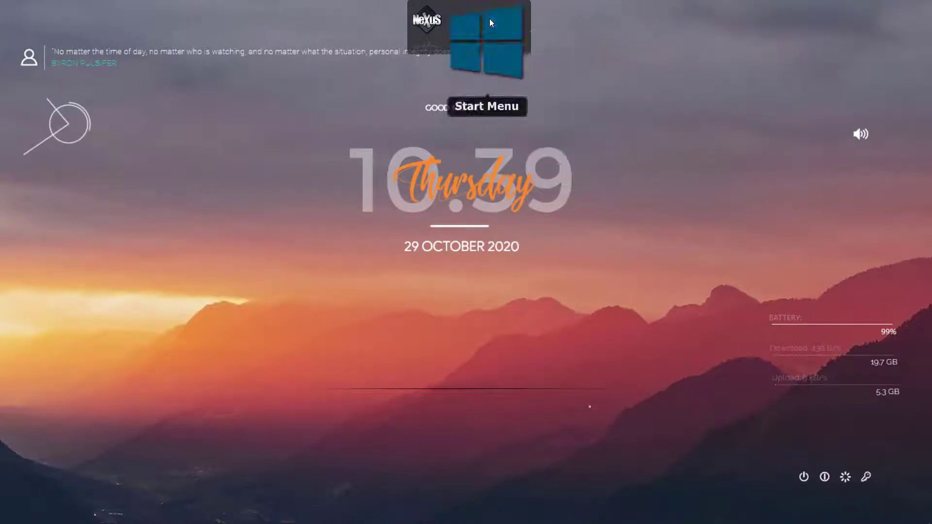
right_click(489, 19)
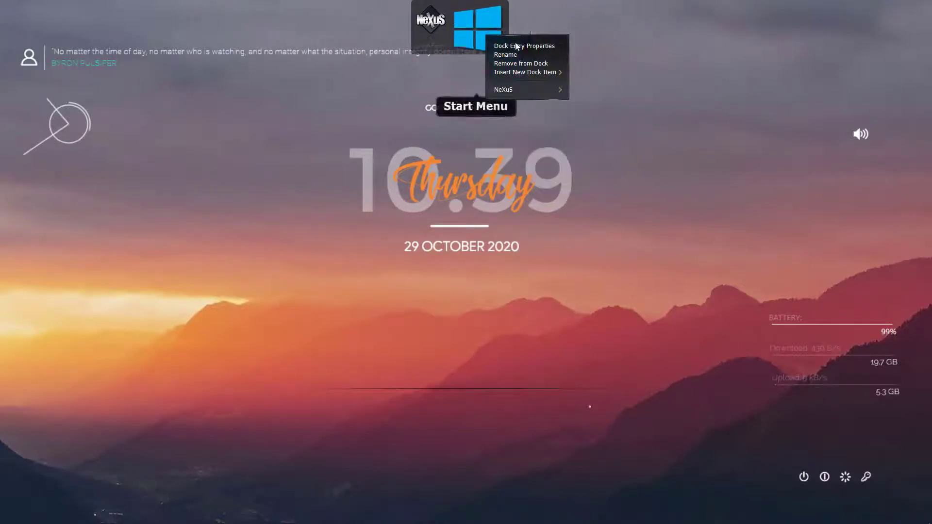
click(527, 64)
right_click(461, 22)
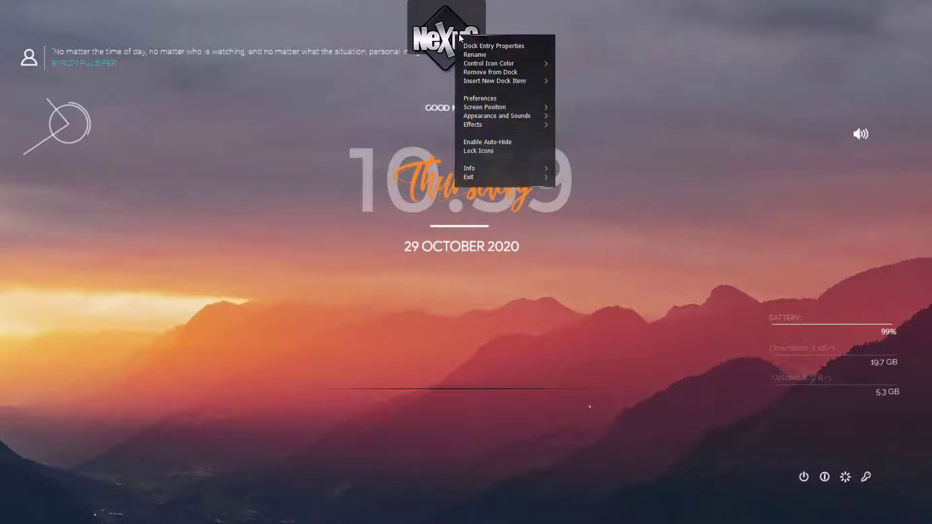
In Nexus Preferences, set the dock's screen edge to Bottom and apply it.
click(531, 97)
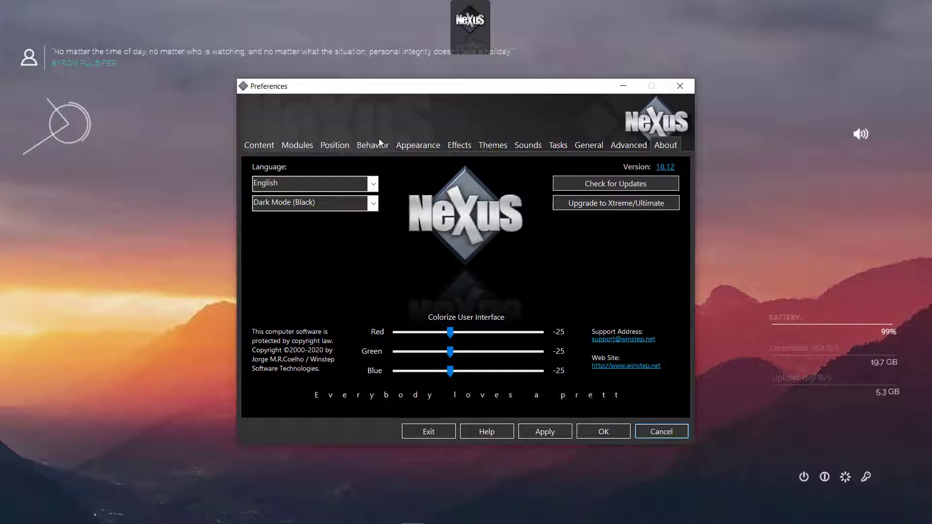
click(267, 147)
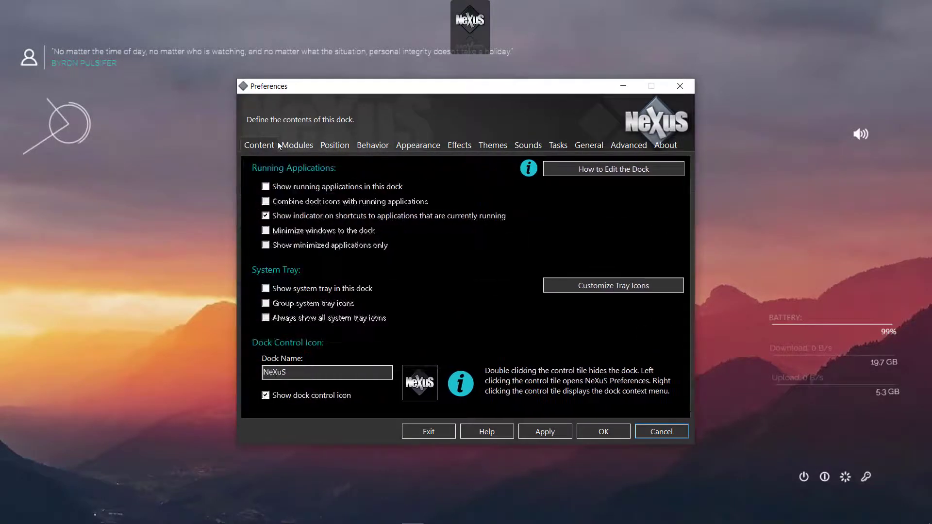
click(294, 145)
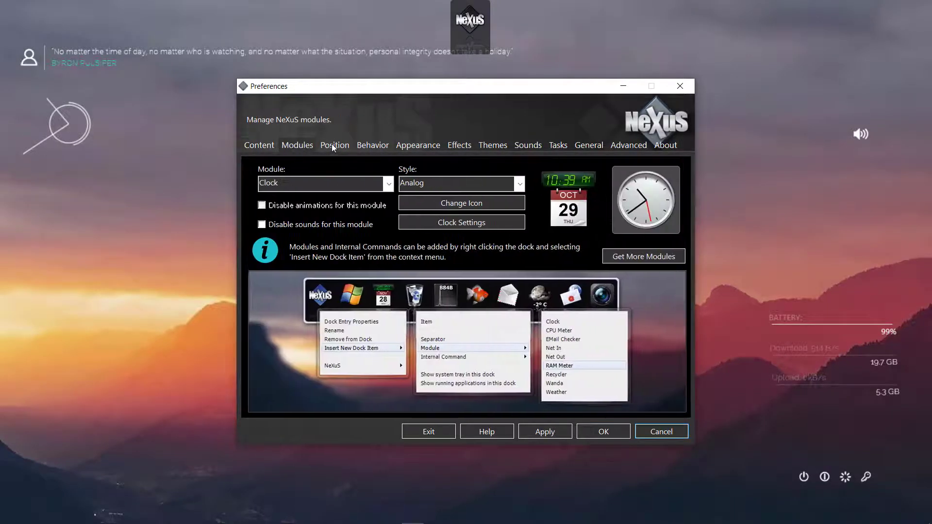
click(333, 145)
click(320, 268)
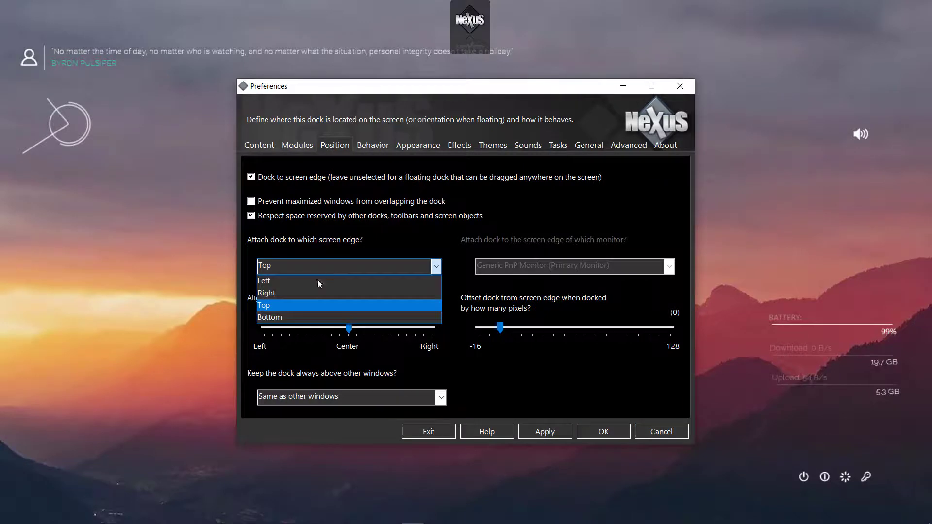
click(299, 315)
click(536, 432)
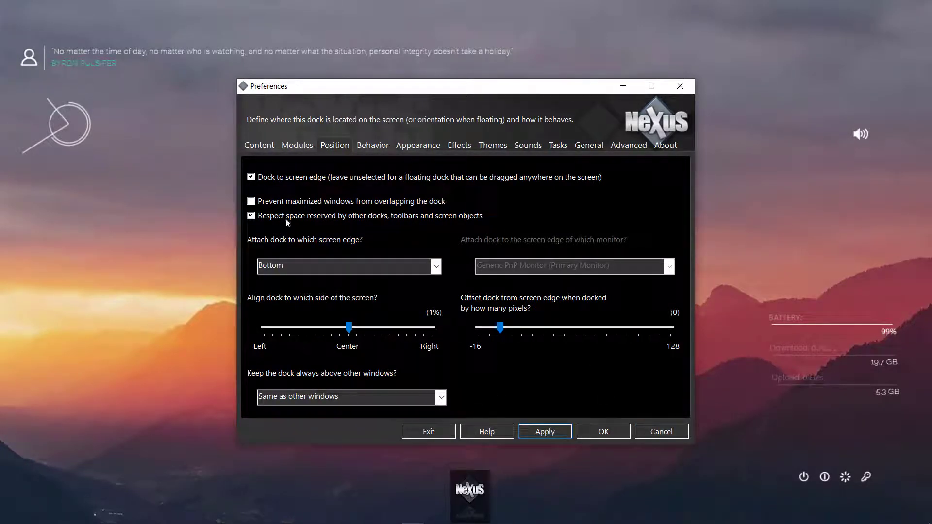
click(368, 146)
click(406, 146)
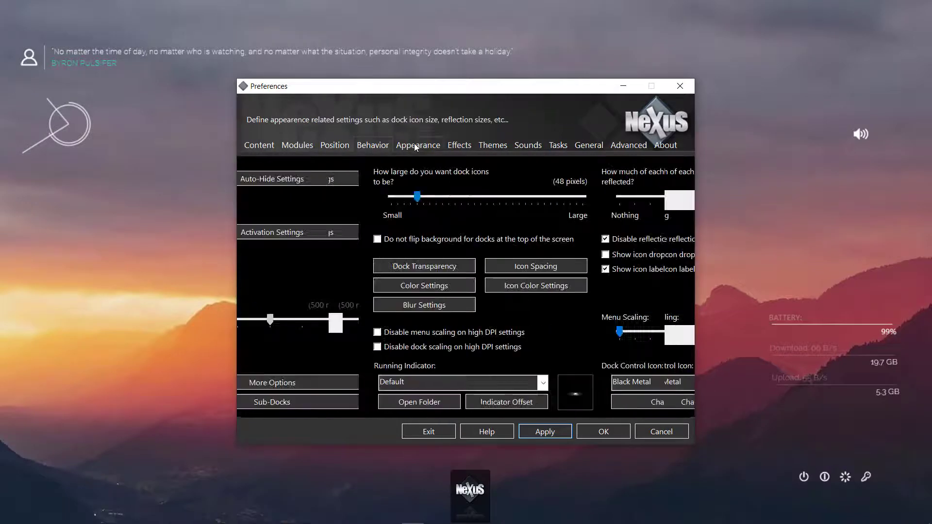
Set dock effects to Mouseover None, Launch AfterGlow, Attention Fade In and Delete Teleport.
click(460, 144)
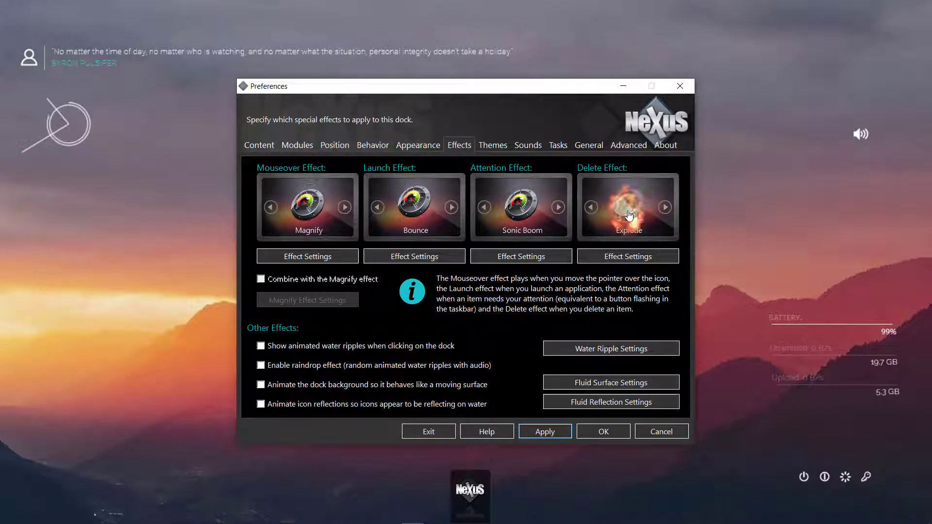
click(595, 206)
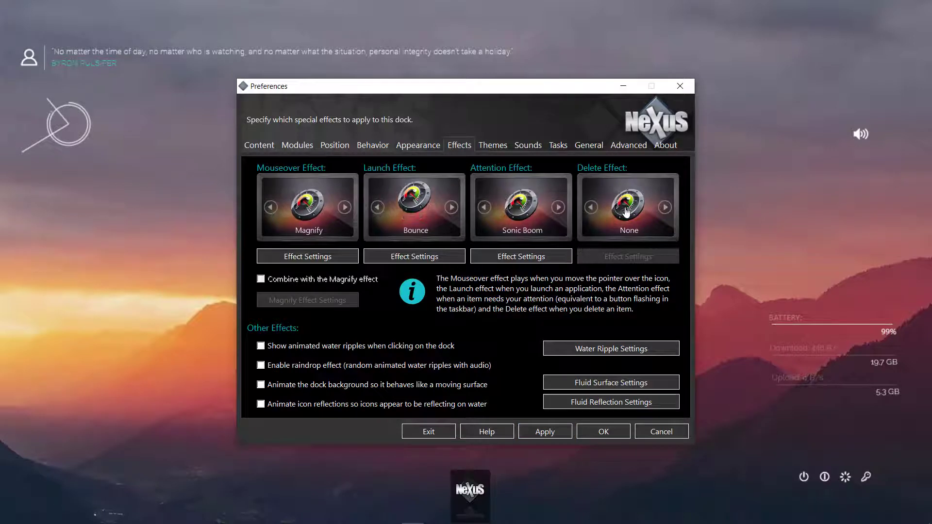
click(589, 207)
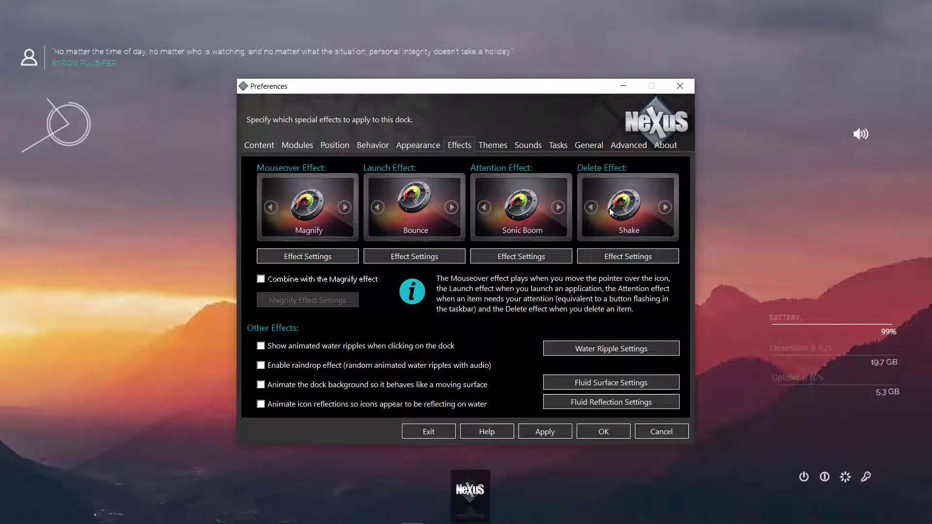
click(590, 207)
click(484, 207)
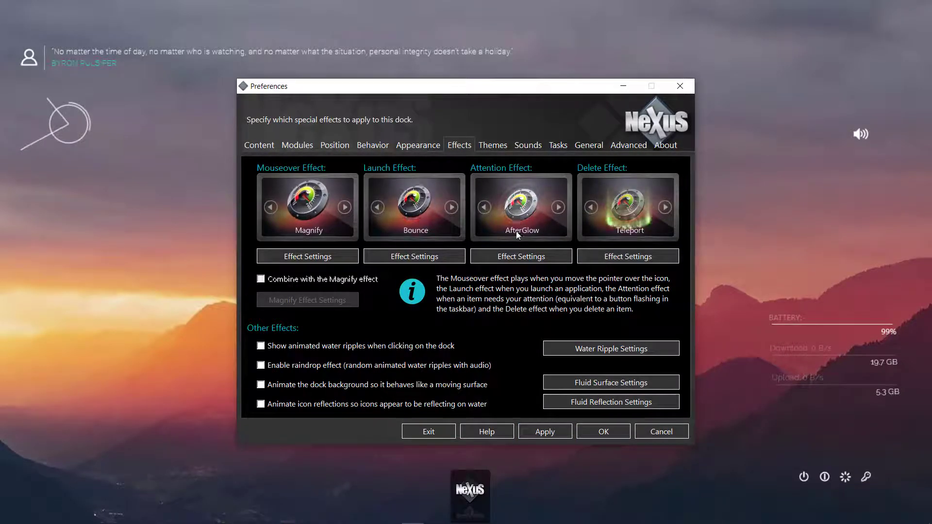
click(378, 207)
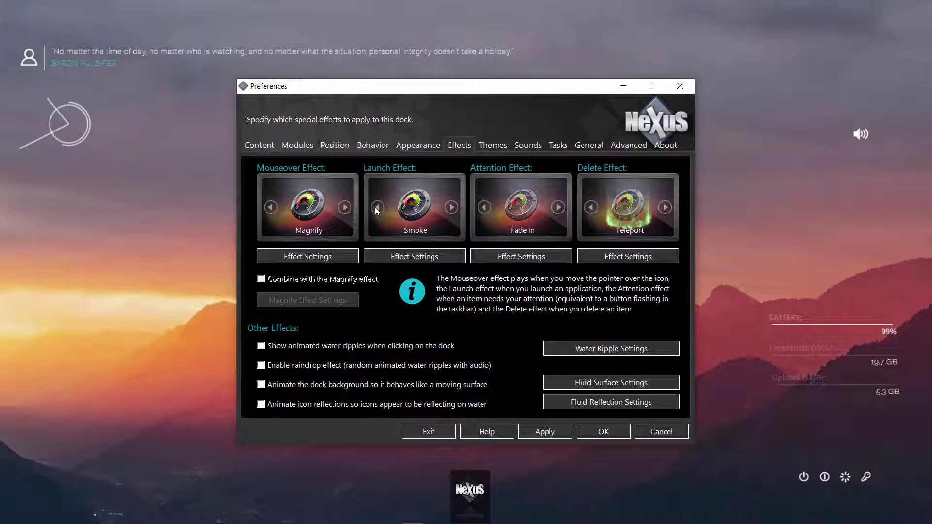
click(377, 208)
click(271, 207)
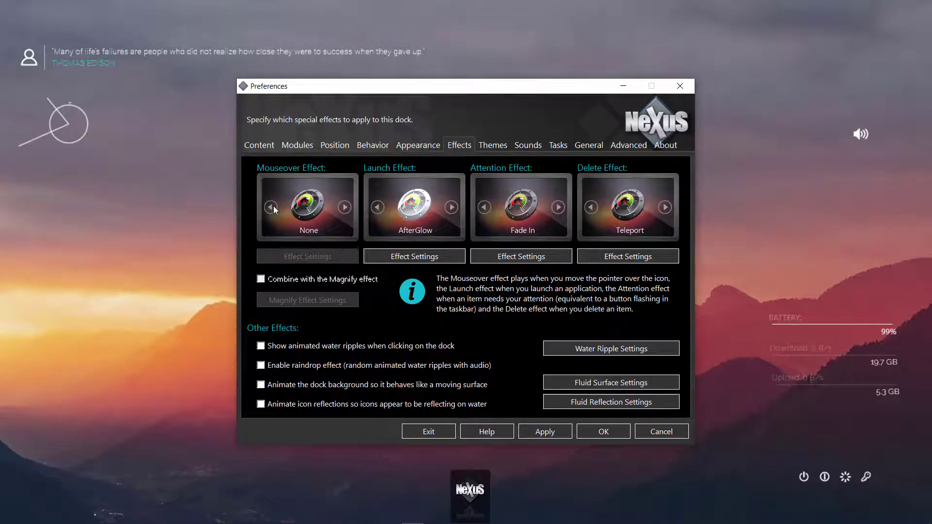
click(504, 145)
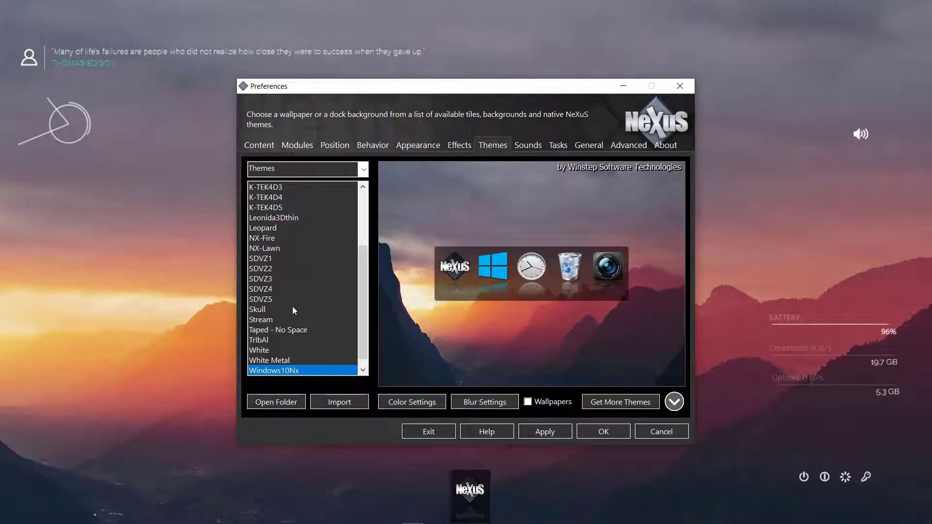
Preview themes such as TrIbAl, SDVZ2, NX-Fire and Leonida3Dthin, then apply Leopard.
scroll(292, 307, down, 1)
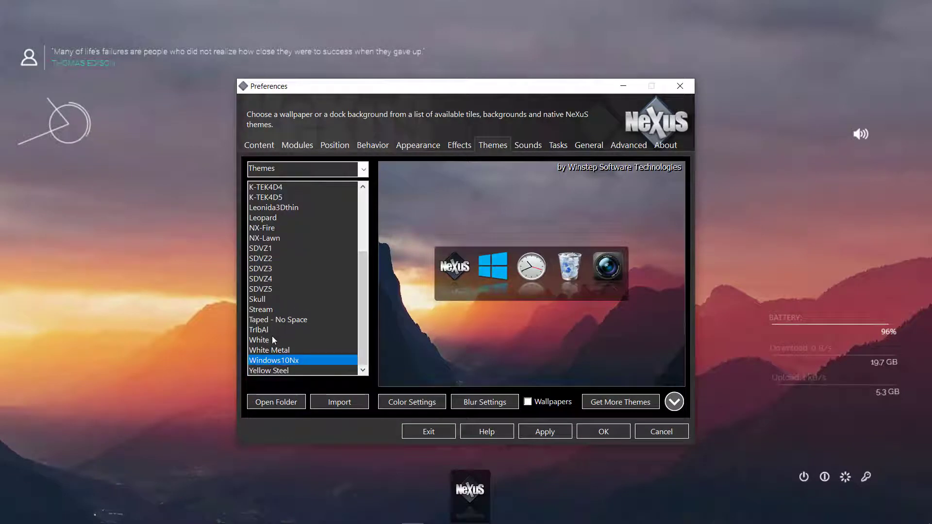
click(271, 341)
click(271, 330)
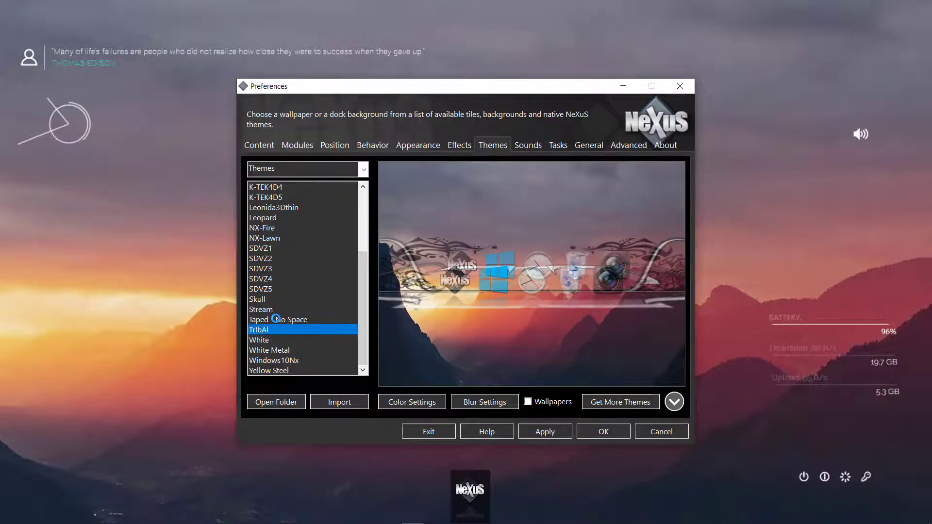
click(272, 320)
click(275, 300)
click(270, 259)
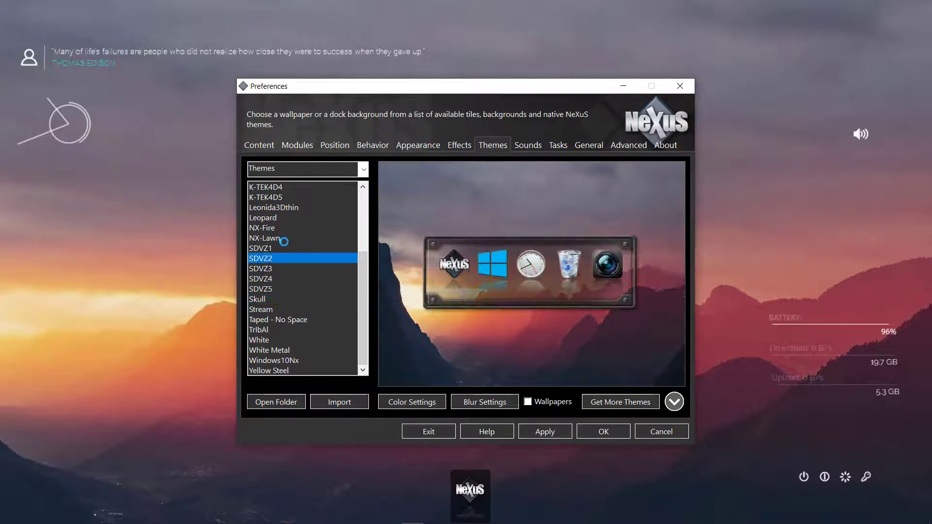
click(283, 240)
click(285, 220)
click(282, 230)
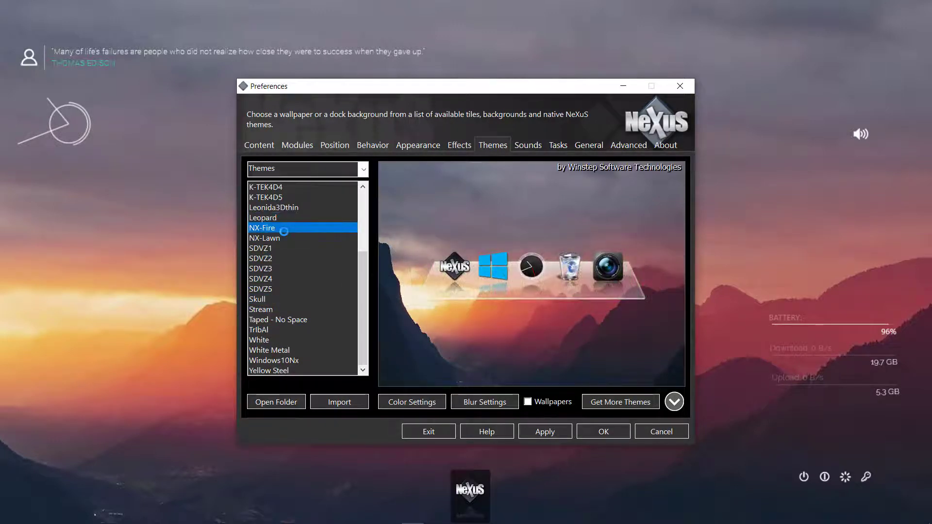
click(283, 208)
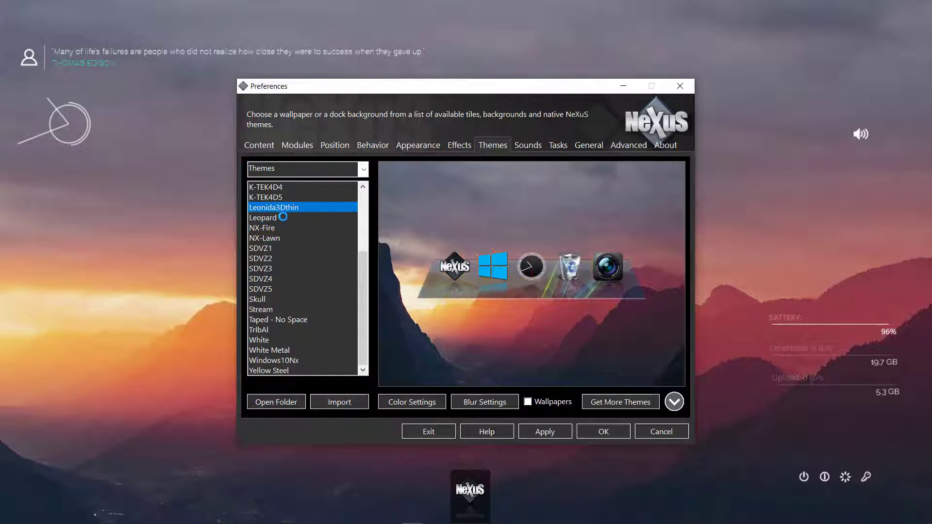
click(272, 219)
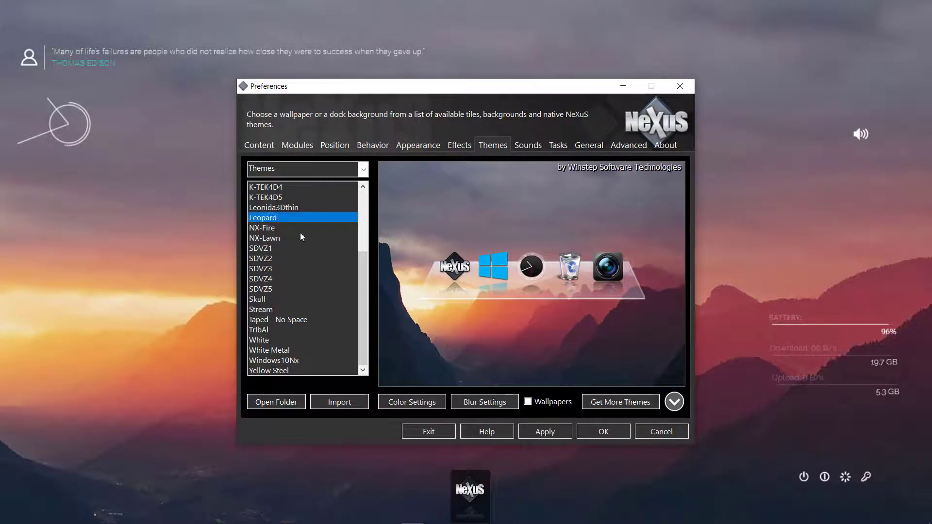
click(541, 433)
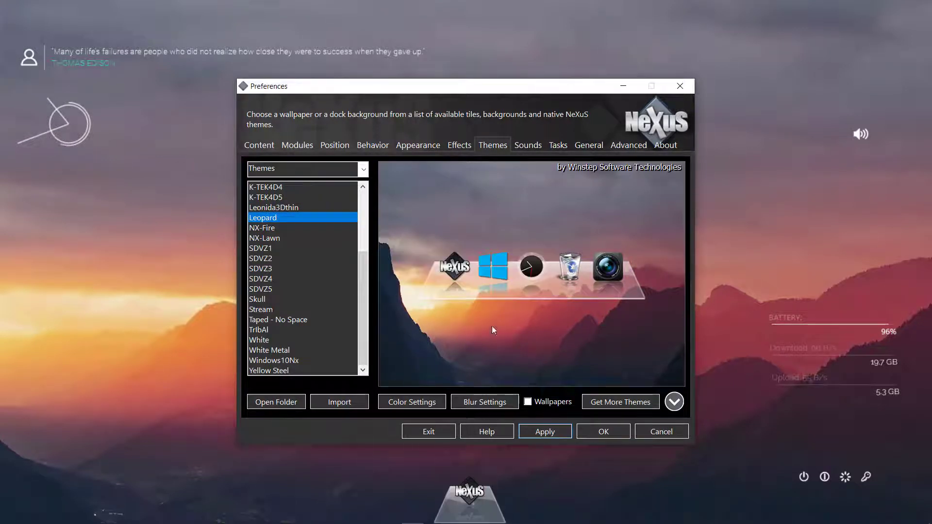
Shrink the dock icons to 42 pixels, apply, and close Preferences with OK.
click(459, 145)
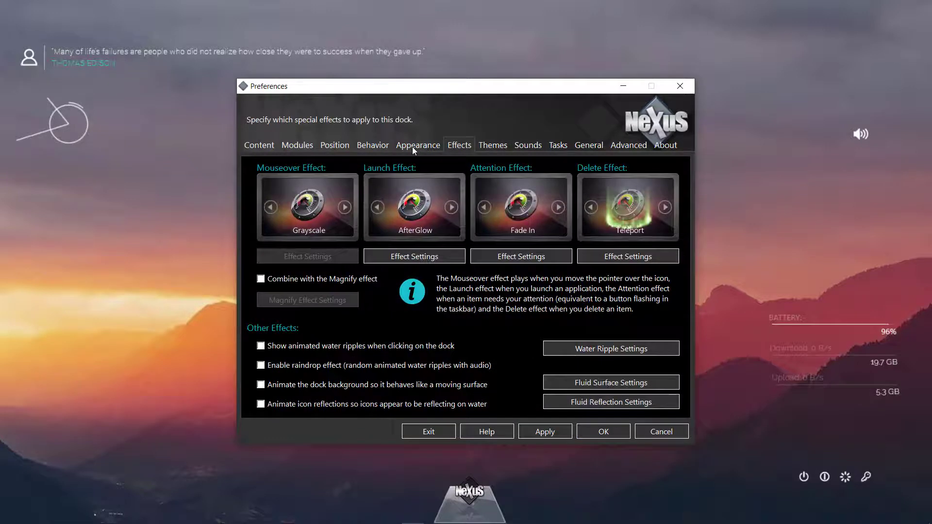
click(412, 146)
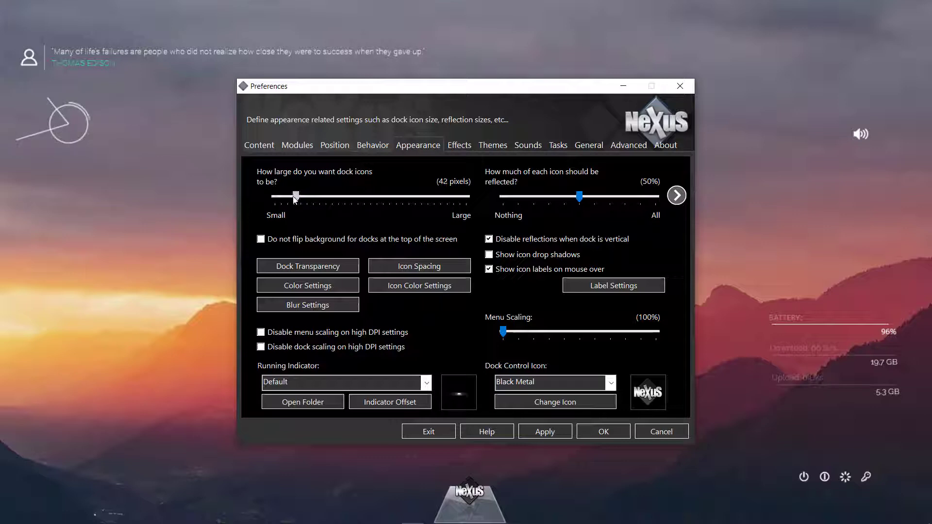
click(552, 434)
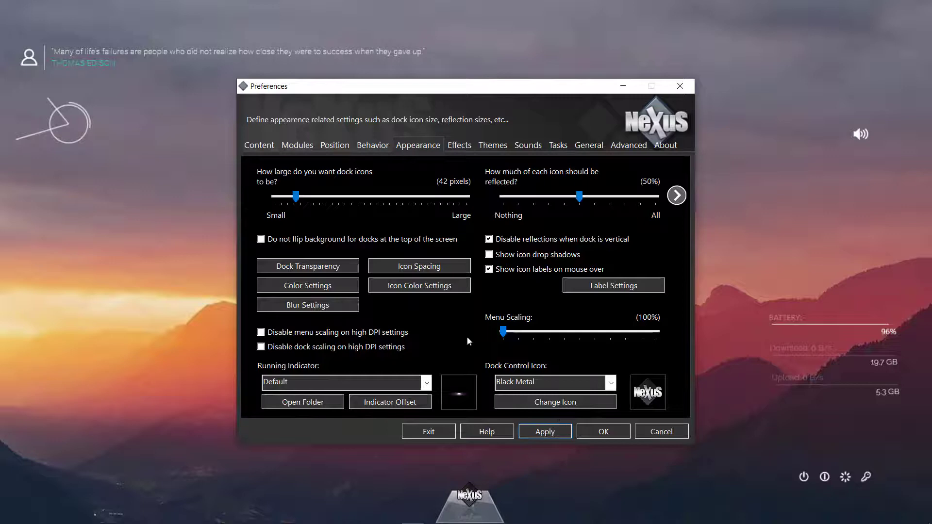
click(609, 432)
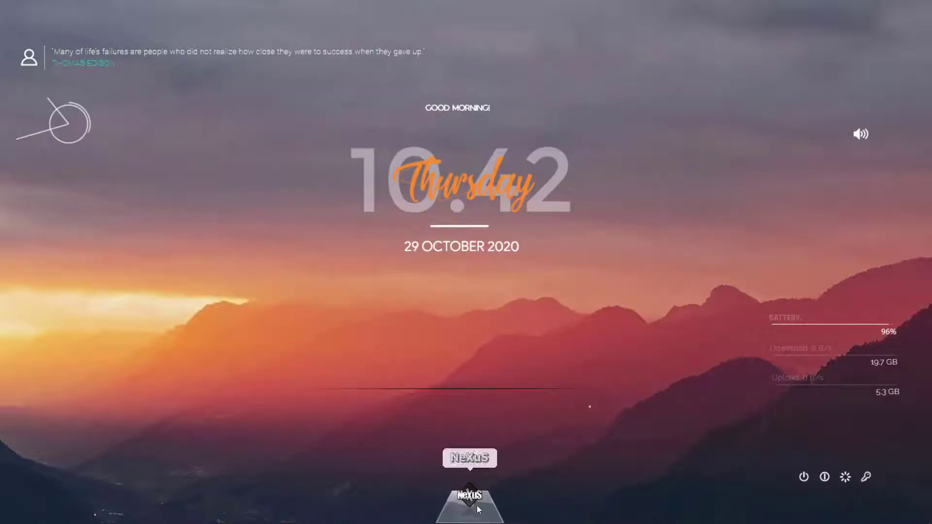
Insert a new Program item on the Nexus dock and centre its properties window.
right_click(479, 506)
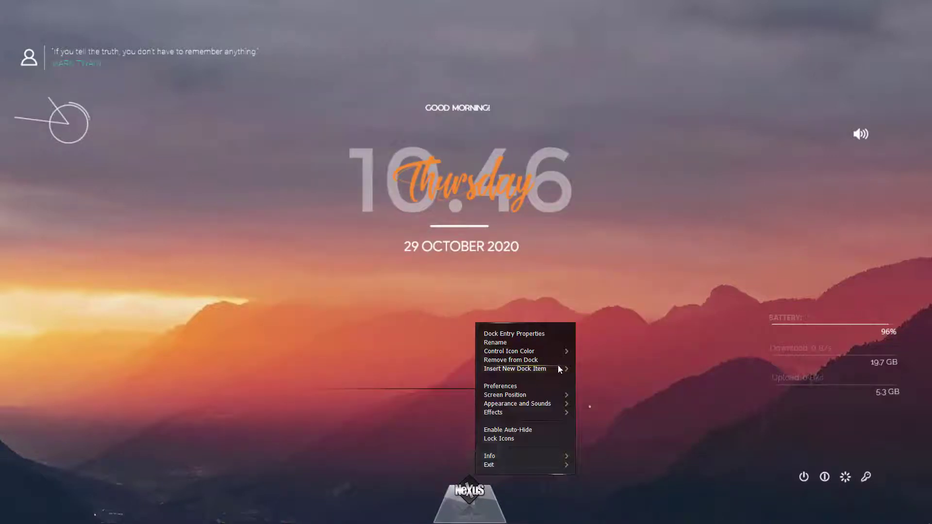
click(595, 376)
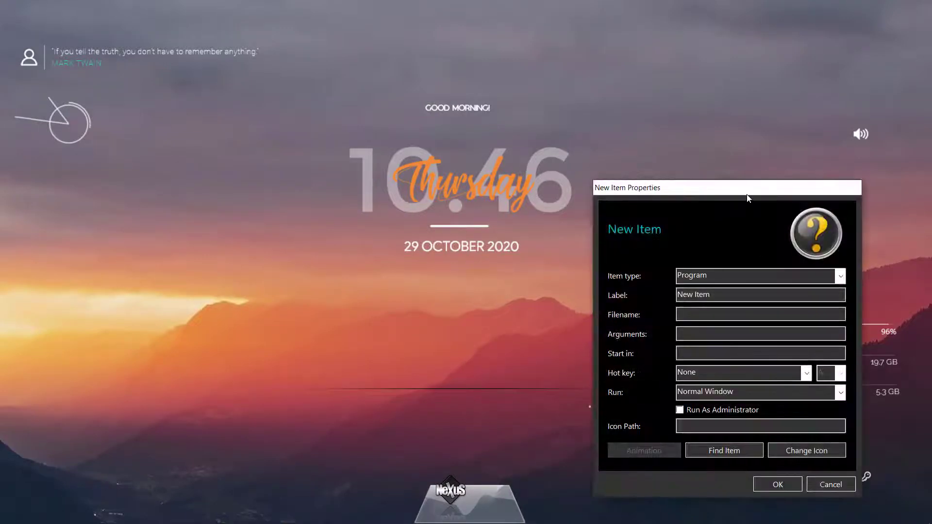
drag(750, 193, 494, 135)
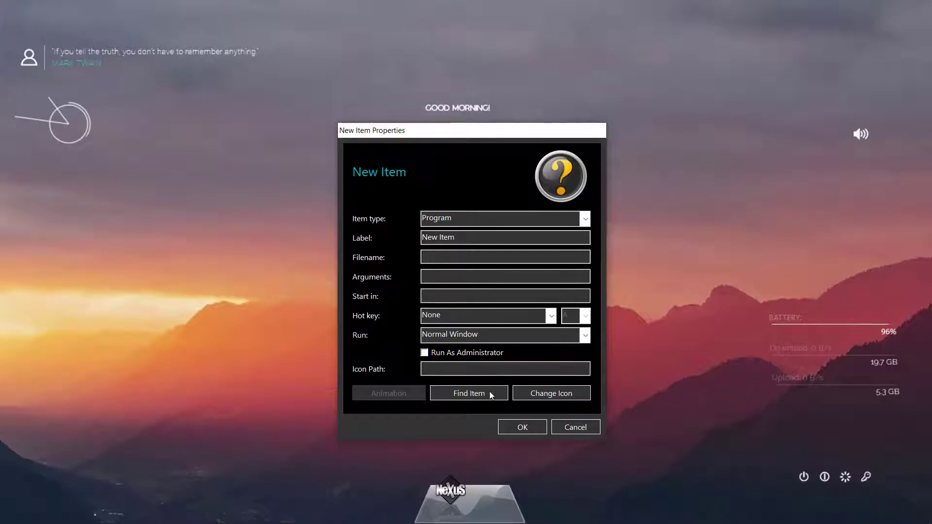
click(484, 219)
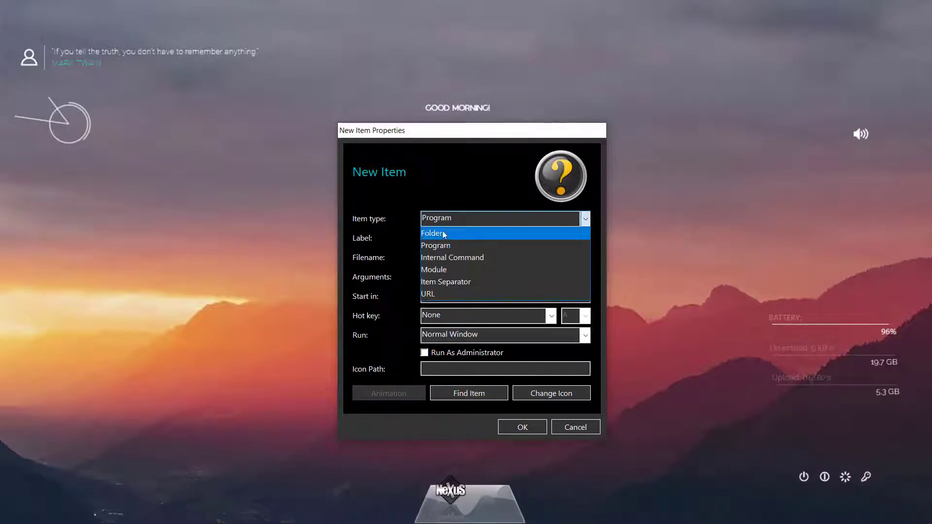
click(466, 242)
Set the item's target to Photoshop in C:\Program Files\Adobe\Adobe Photoshop 2020.
click(470, 393)
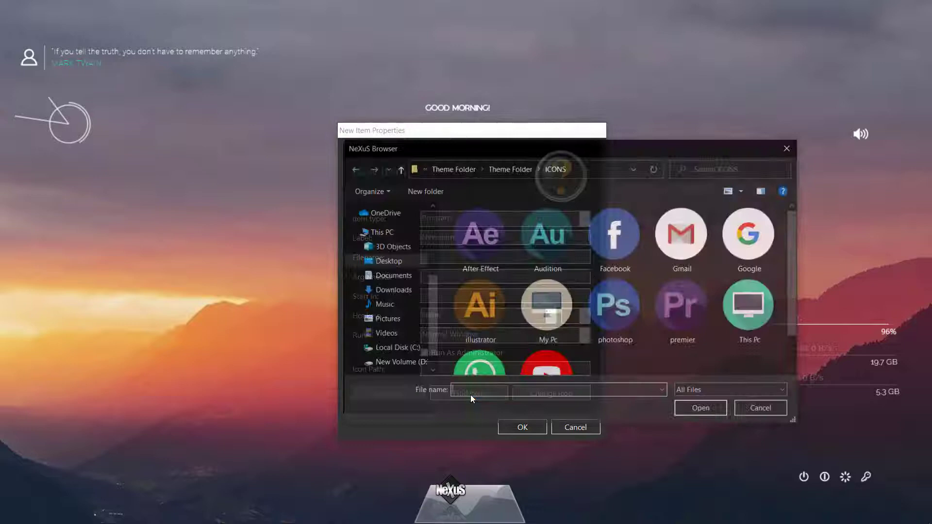
click(415, 340)
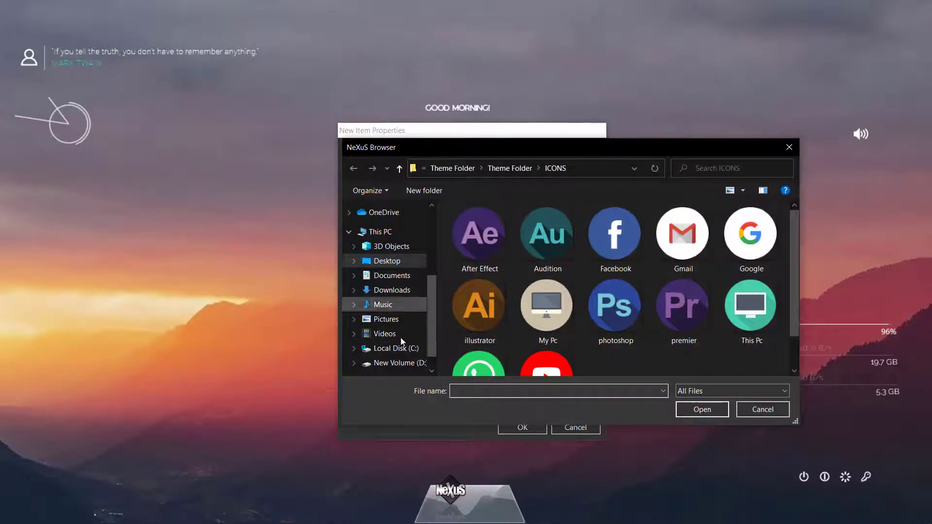
click(403, 353)
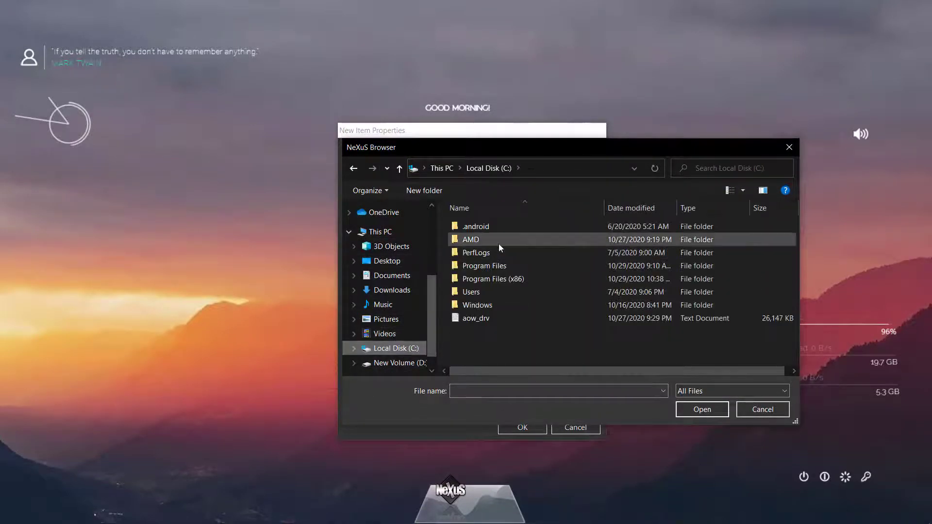
double_click(498, 267)
double_click(490, 240)
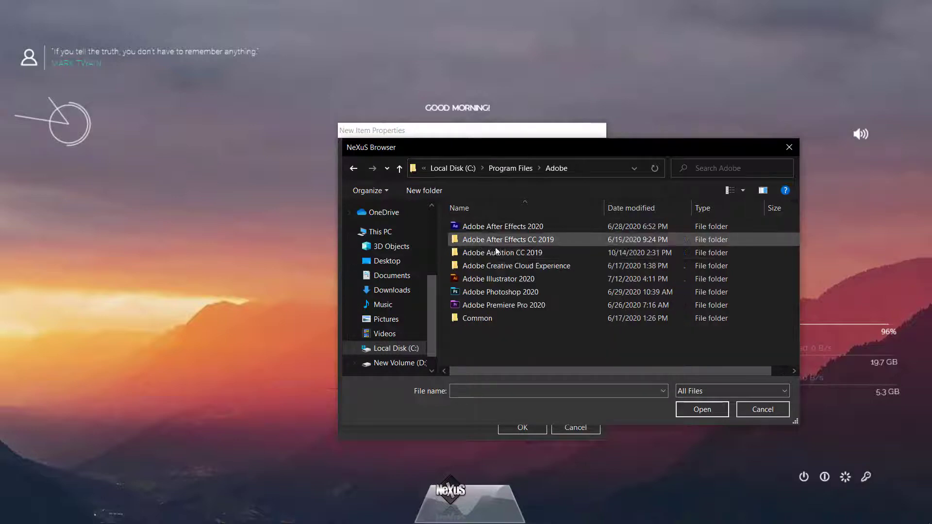
double_click(502, 292)
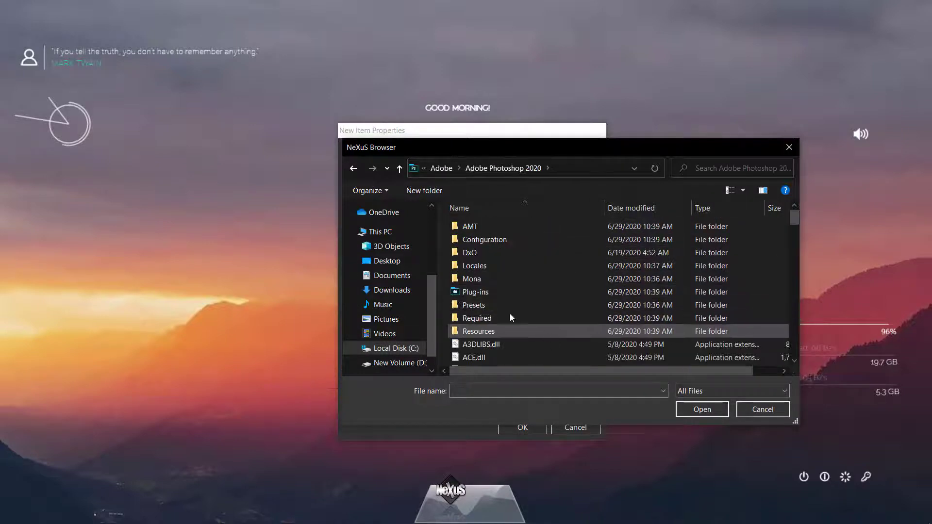
scroll(523, 306, down, 15)
scroll(522, 306, down, 3)
scroll(522, 306, up, 3)
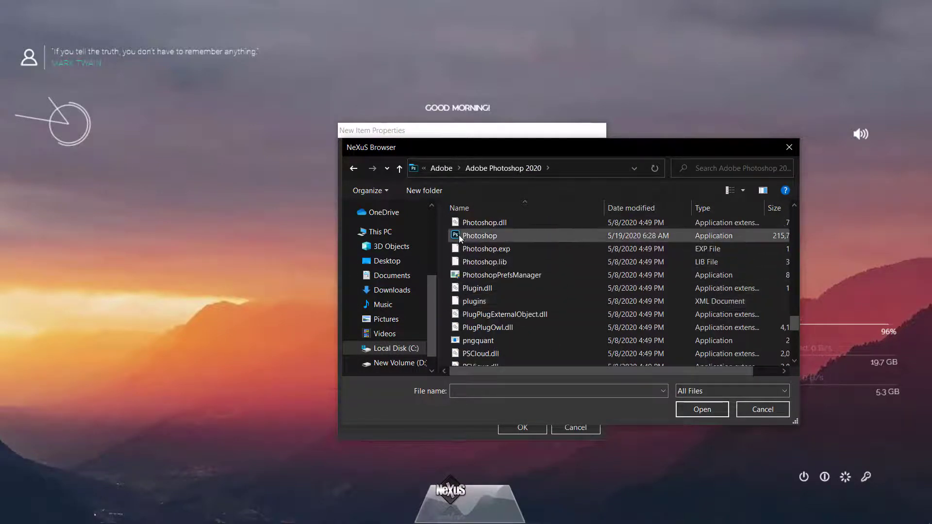
click(459, 235)
click(685, 409)
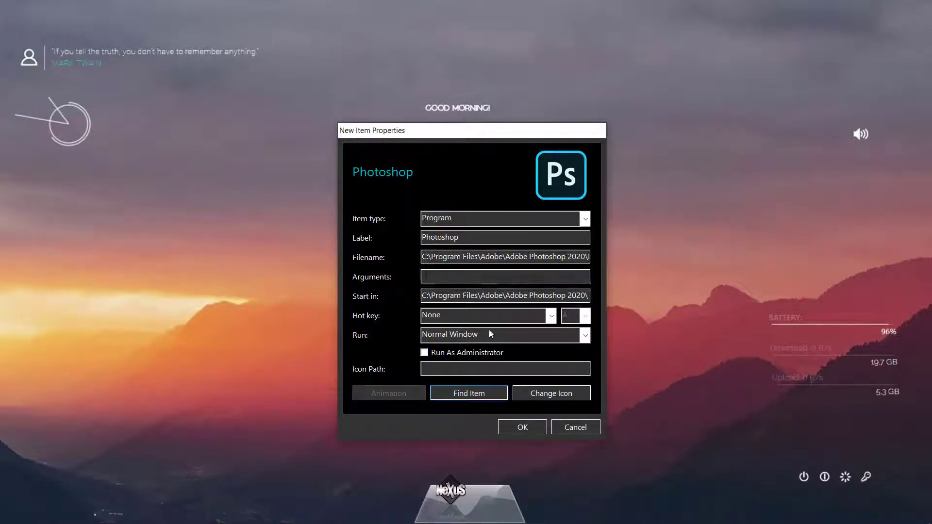
Give the shortcut the photoshop icon from the icons folder and save it to the dock.
click(548, 394)
click(719, 317)
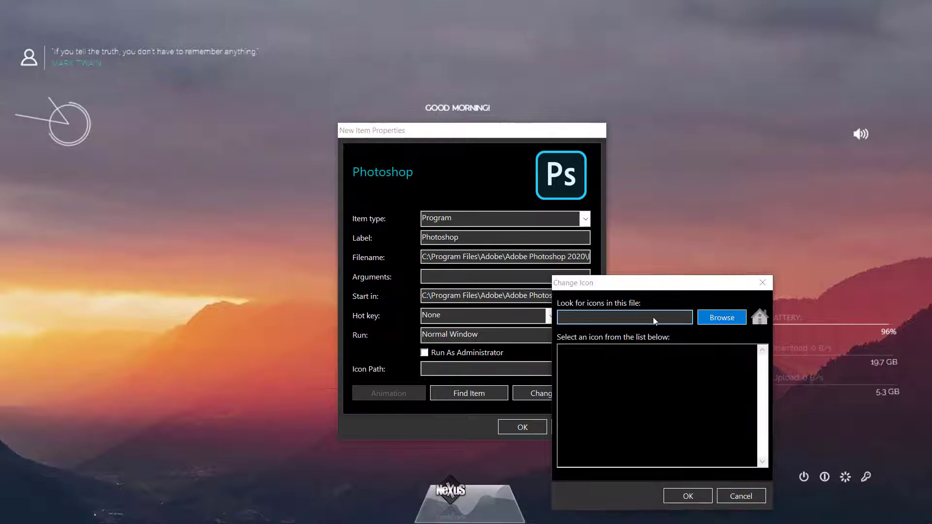
click(755, 359)
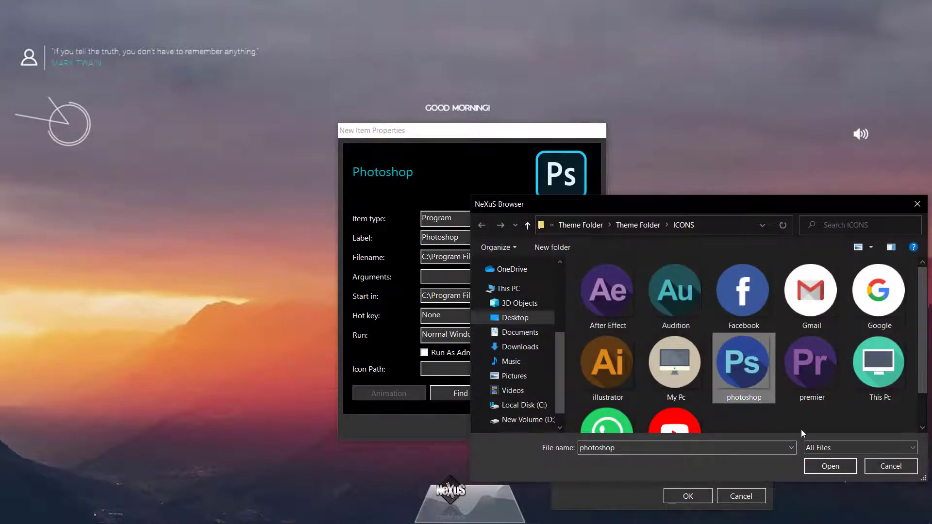
click(830, 467)
click(687, 496)
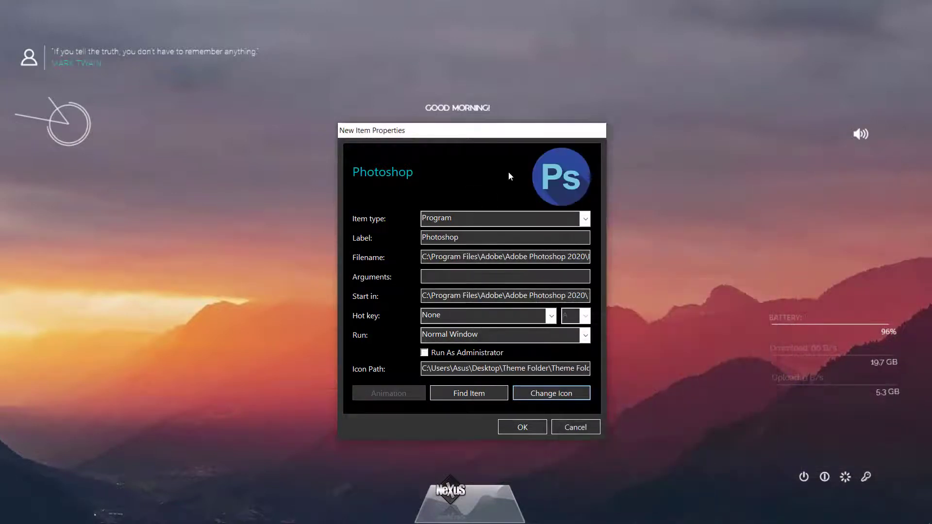
click(536, 427)
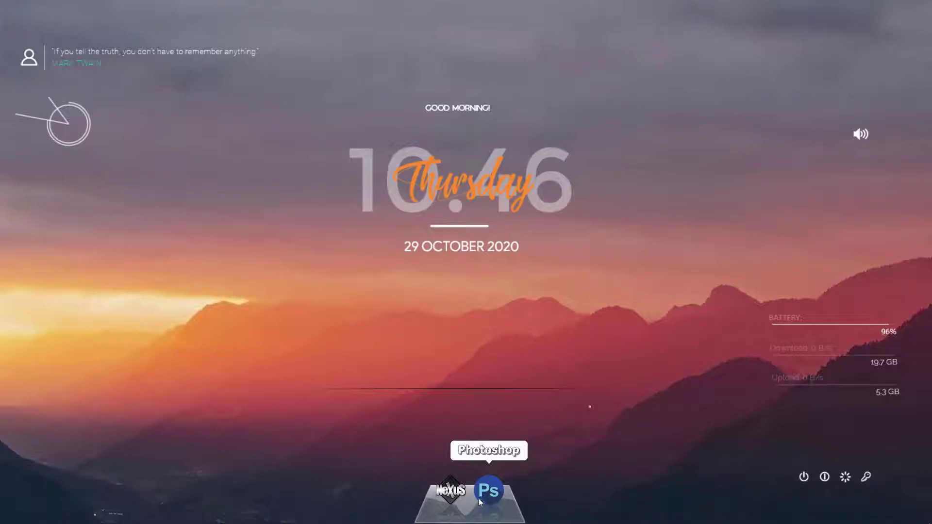
Add another dock item and browse to C:\Program Files\Adobe\Adobe Premiere Pro 2020 for its target.
right_click(481, 499)
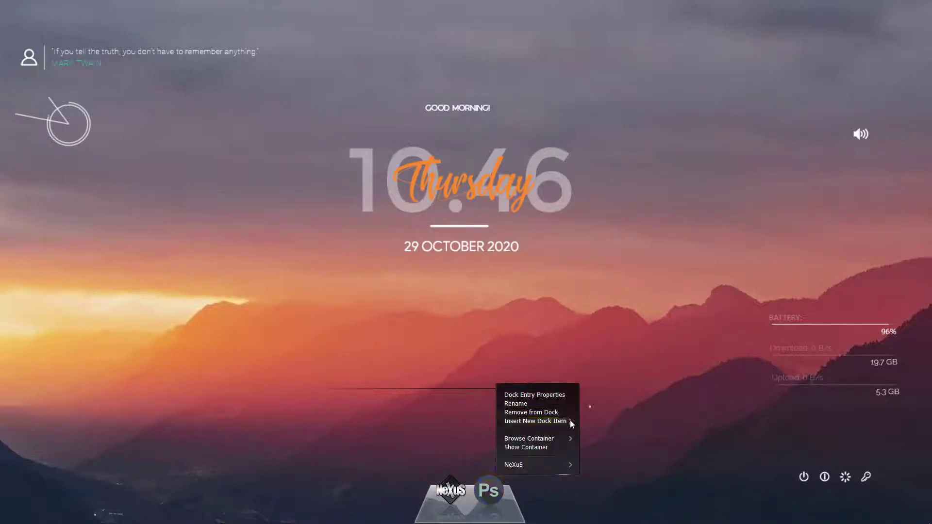
mouse_move(570, 420)
click(607, 428)
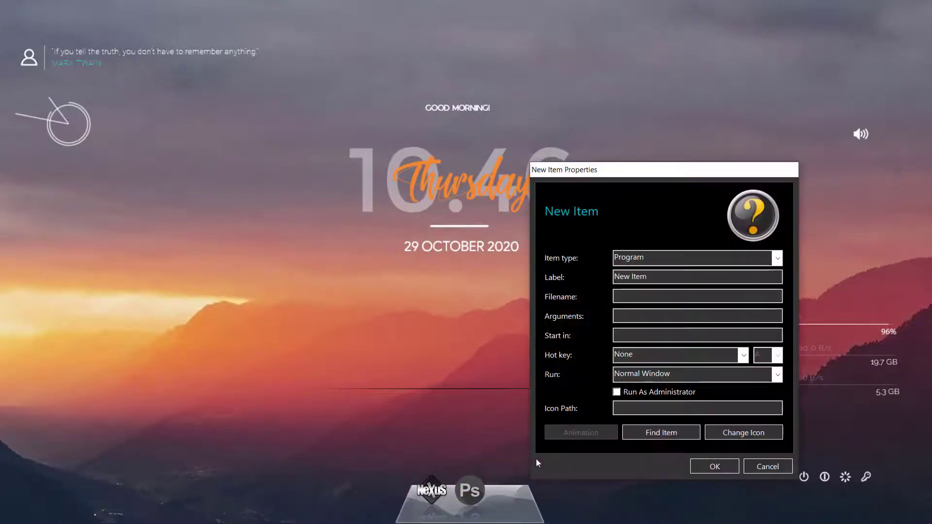
click(679, 438)
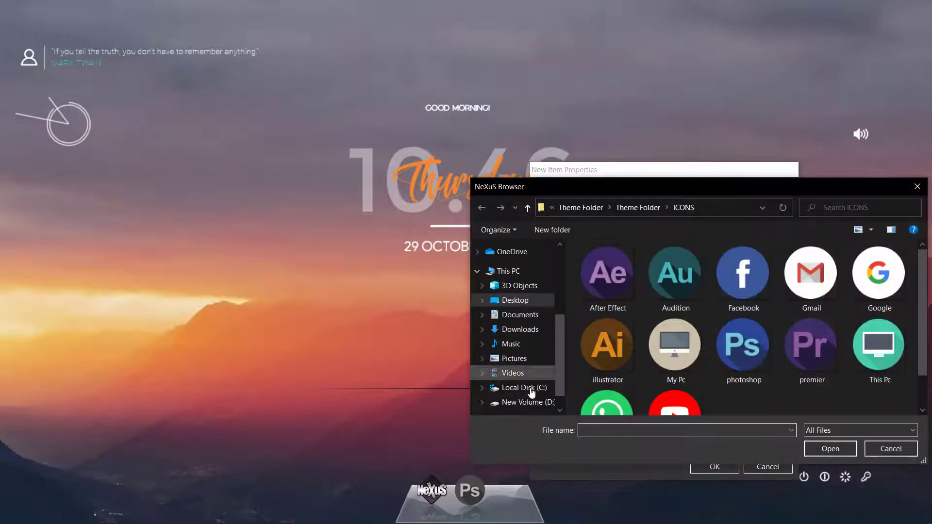
click(538, 386)
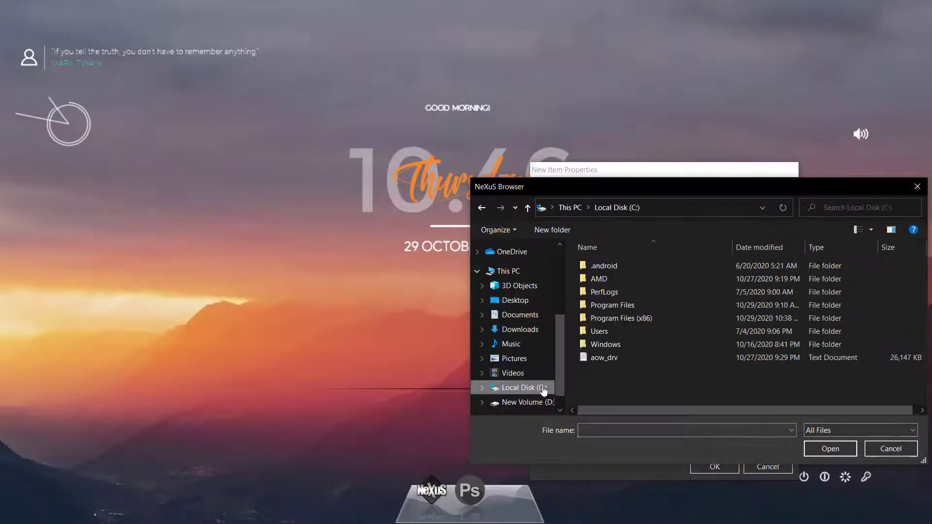
double_click(630, 301)
double_click(623, 277)
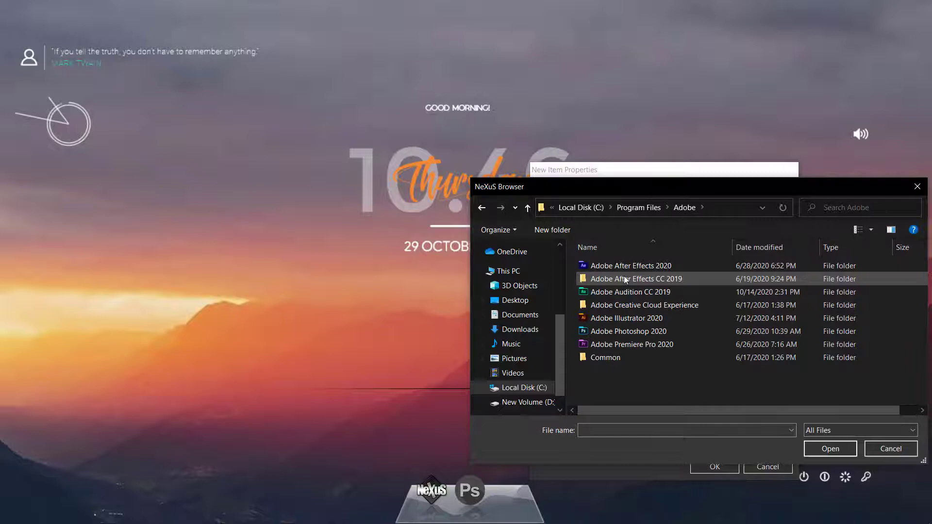
double_click(677, 344)
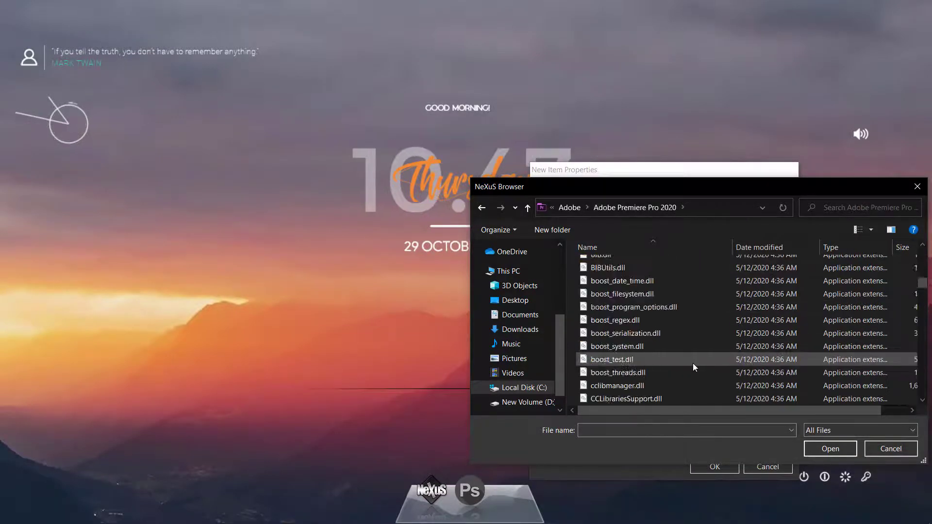
scroll(692, 364, up, 5)
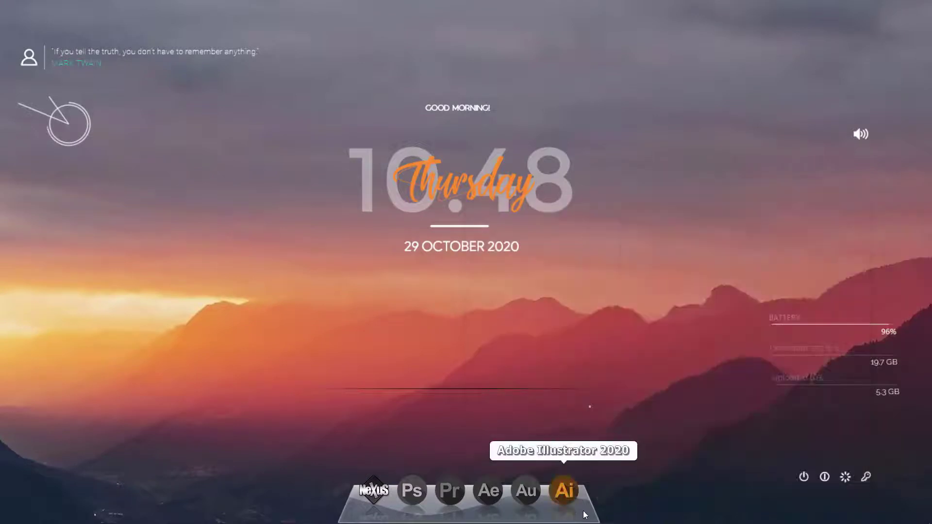
right_click(580, 496)
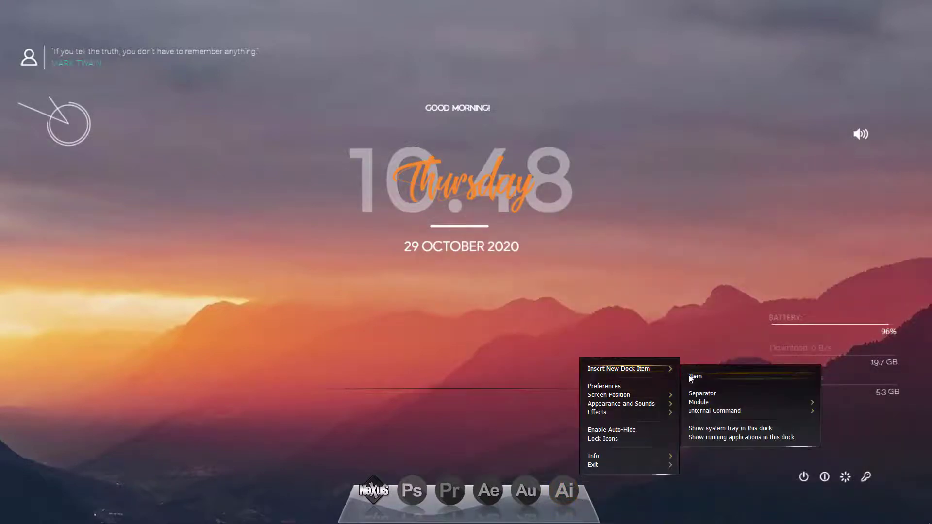
click(690, 375)
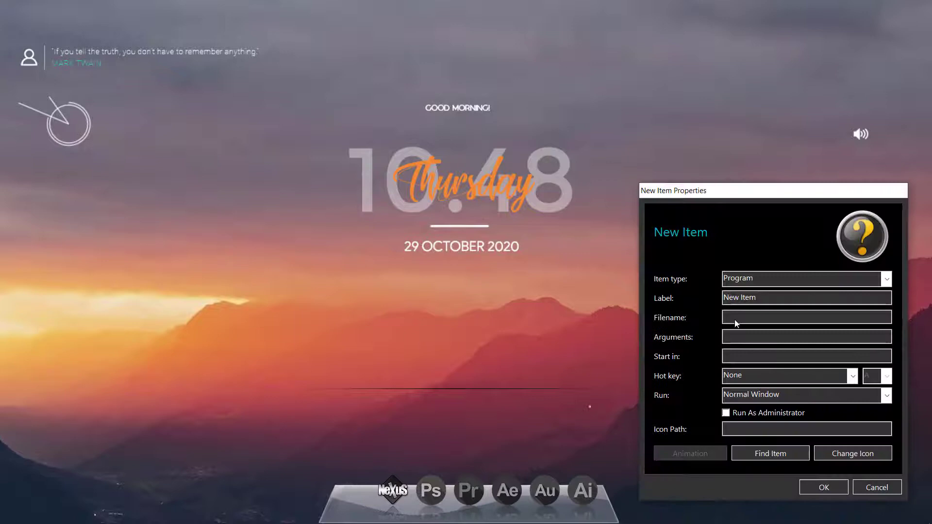
click(789, 276)
click(764, 357)
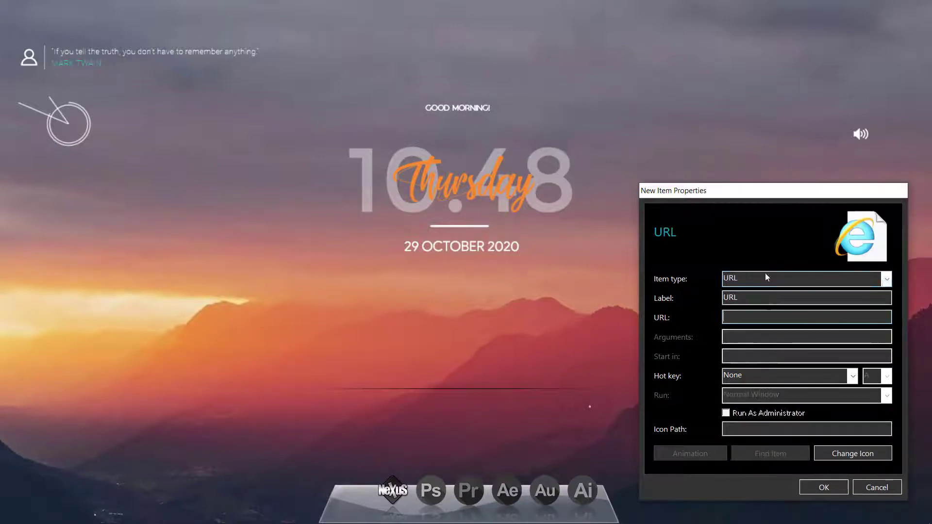
drag(774, 194, 613, 183)
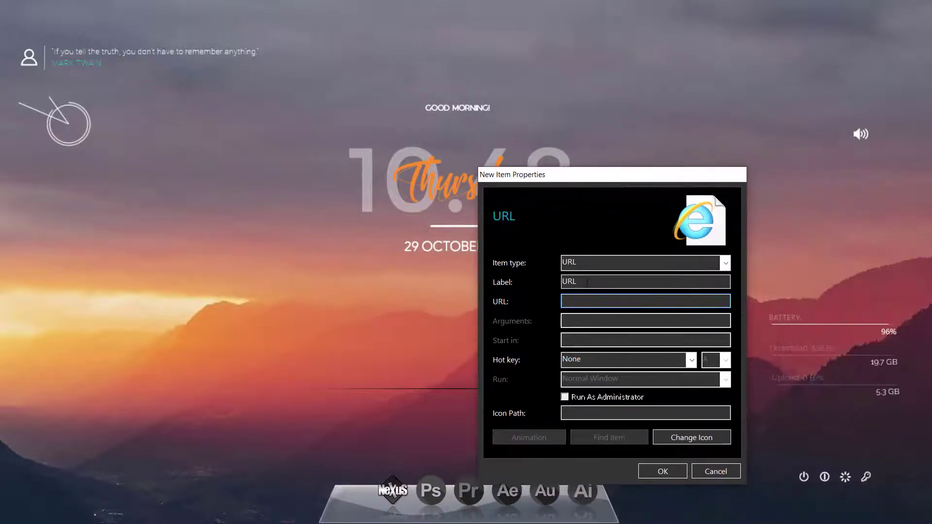
text(Youtube)
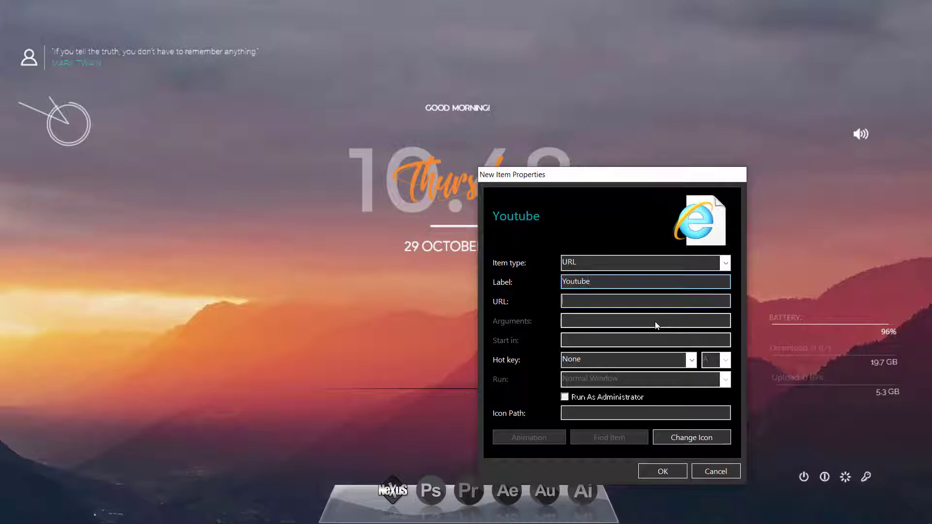
key(Tab)
text(www.youtube.com)
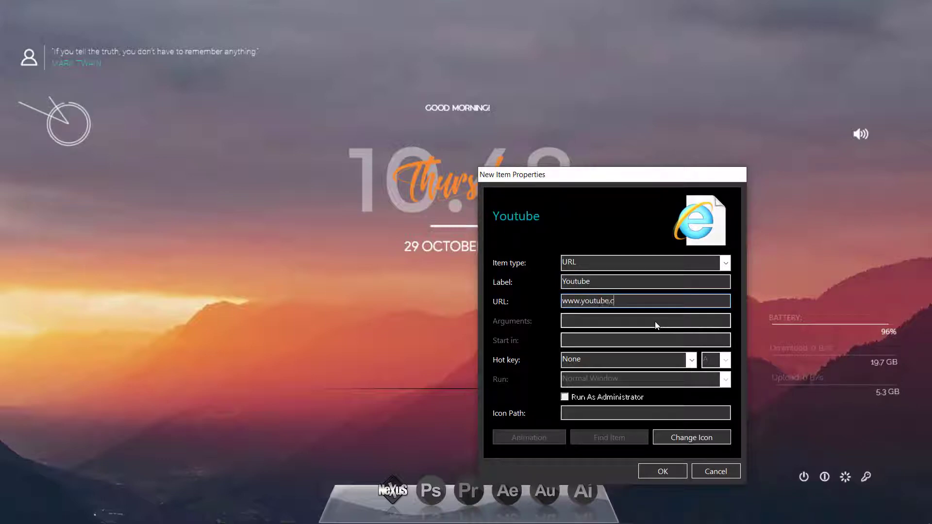
Give the Youtube link the red Youtube icon and save it to the dock.
click(702, 442)
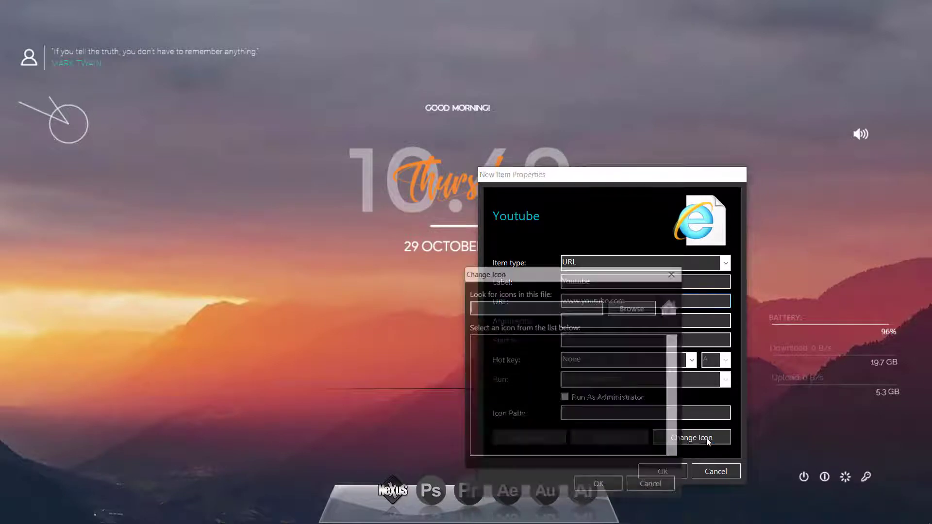
click(630, 310)
scroll(605, 357, down, 1)
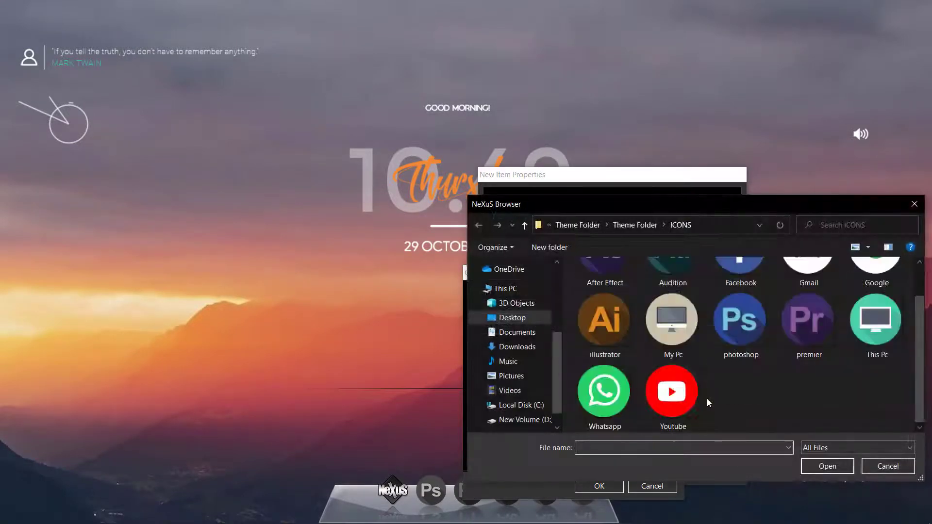
click(699, 401)
click(821, 465)
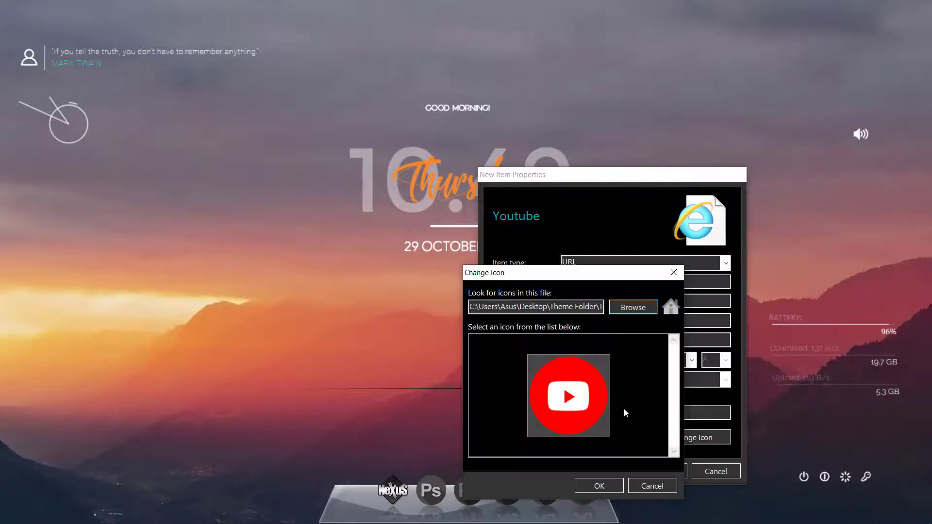
click(607, 486)
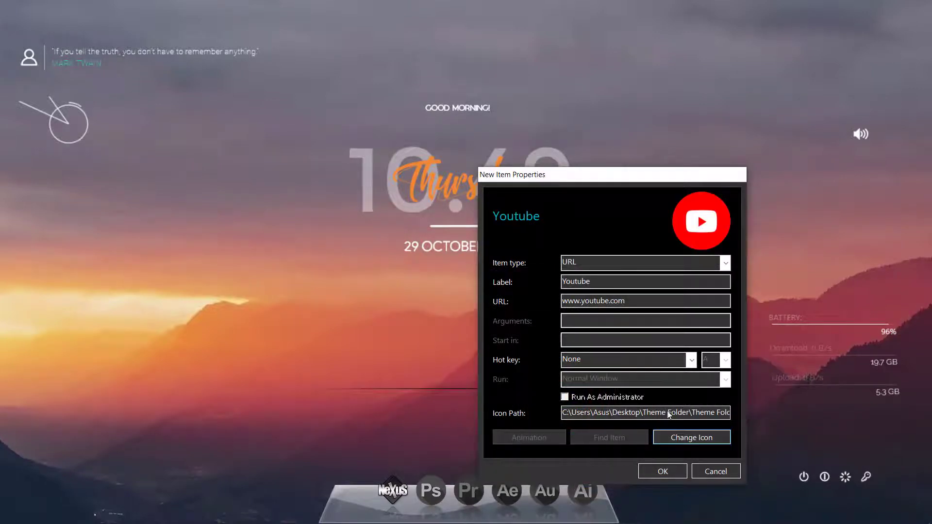
click(663, 471)
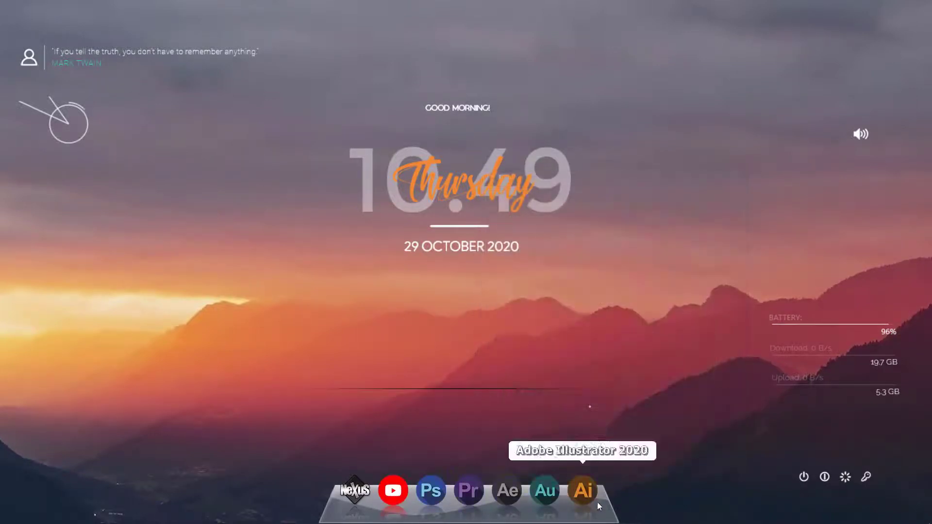
Add a web shortcut labelled Facebook with the Facebook icon to the dock.
right_click(583, 491)
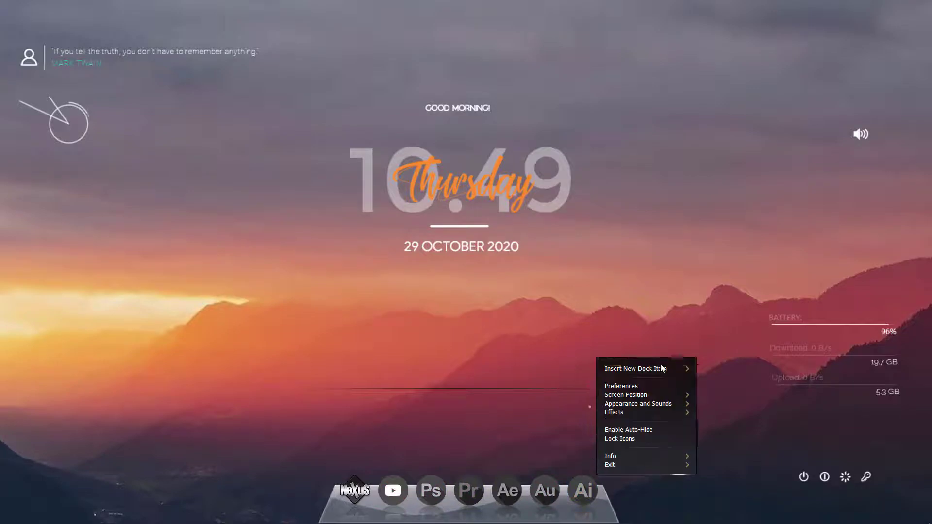
click(631, 364)
click(577, 410)
double_click(743, 291)
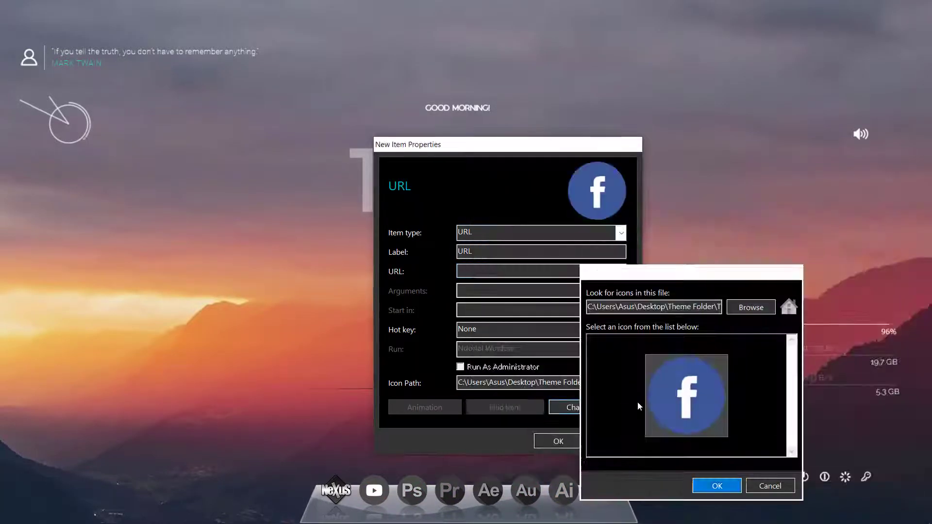
click(714, 482)
double_click(466, 252)
text(Facebook)
click(558, 441)
right_click(616, 466)
click(692, 369)
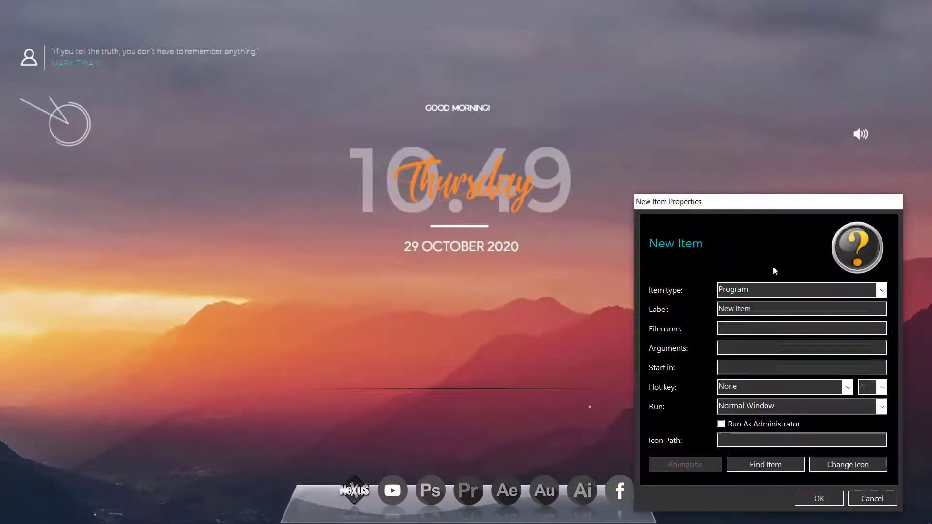
click(825, 290)
click(801, 311)
double_click(758, 308)
text(Gmail)
key(Tab)
text(www.gmail.com)
click(848, 465)
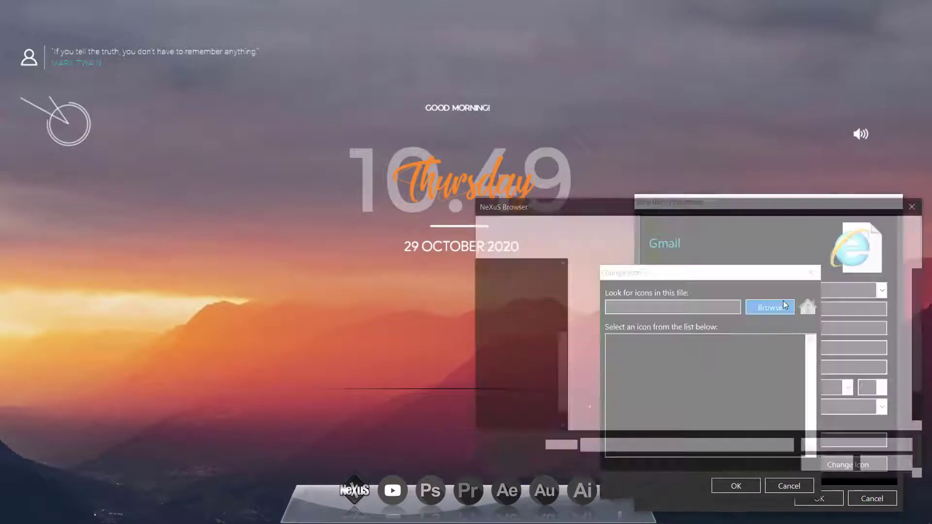
click(732, 485)
click(819, 498)
right_click(703, 475)
click(730, 374)
key(shift+Tab)
text(Google)
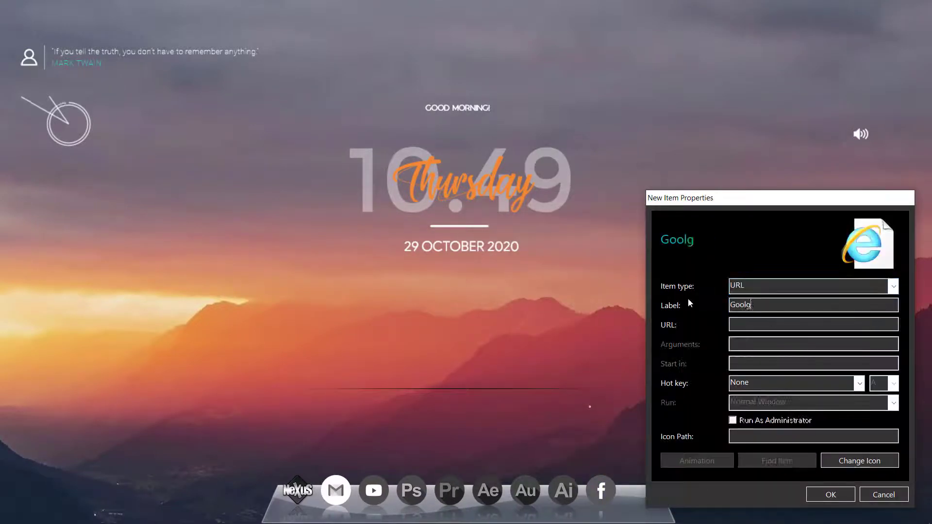
key(Tab)
text(www.google.com)
click(860, 461)
double_click(879, 290)
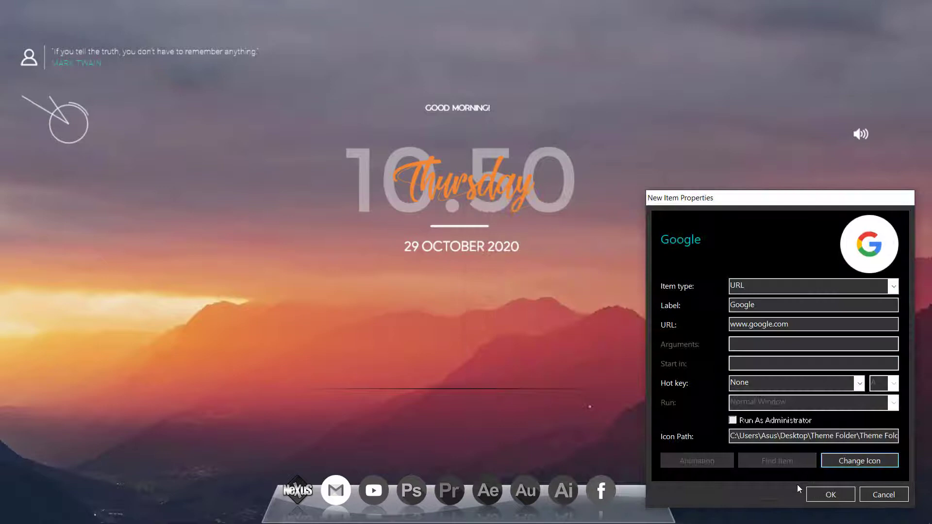
click(820, 491)
Insert a new Program item with the WhatsApp icon and start editing its label.
right_click(653, 481)
click(770, 374)
click(622, 277)
click(583, 301)
click(675, 453)
click(855, 307)
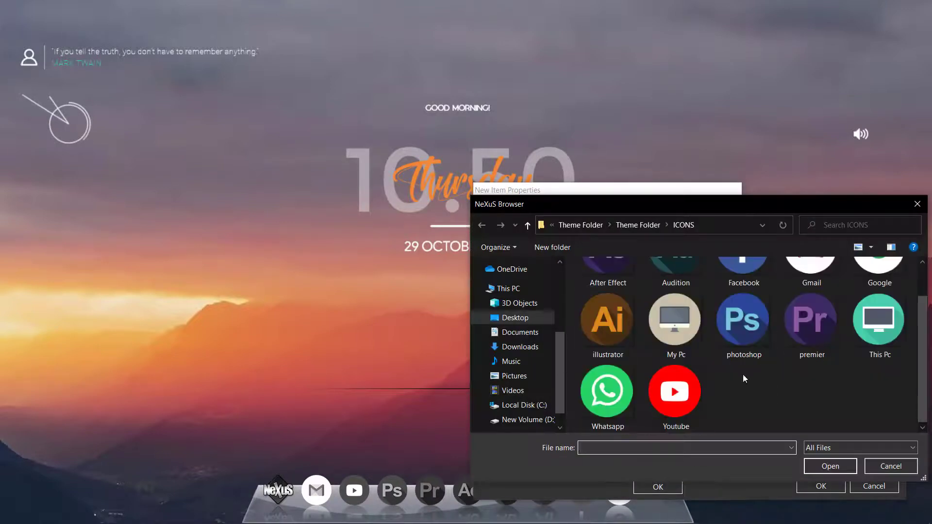
double_click(608, 390)
click(821, 486)
click(591, 297)
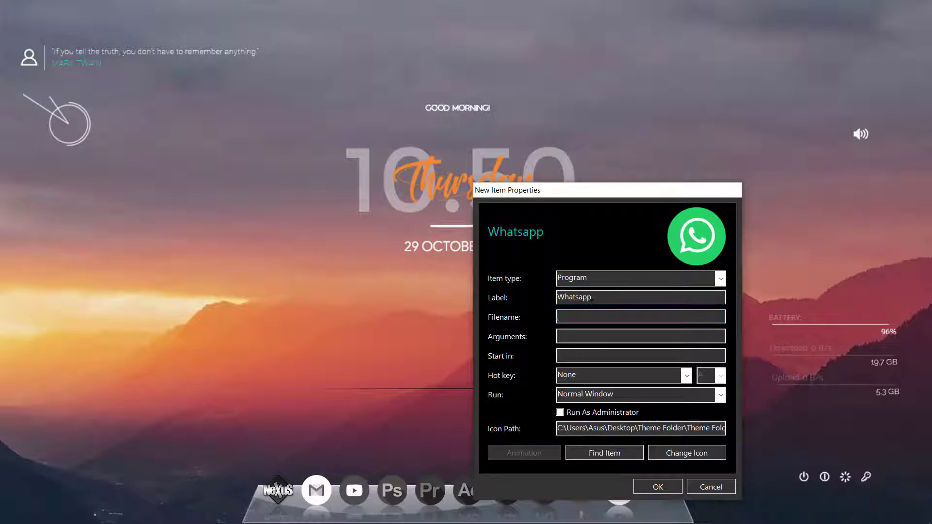
click(167, 522)
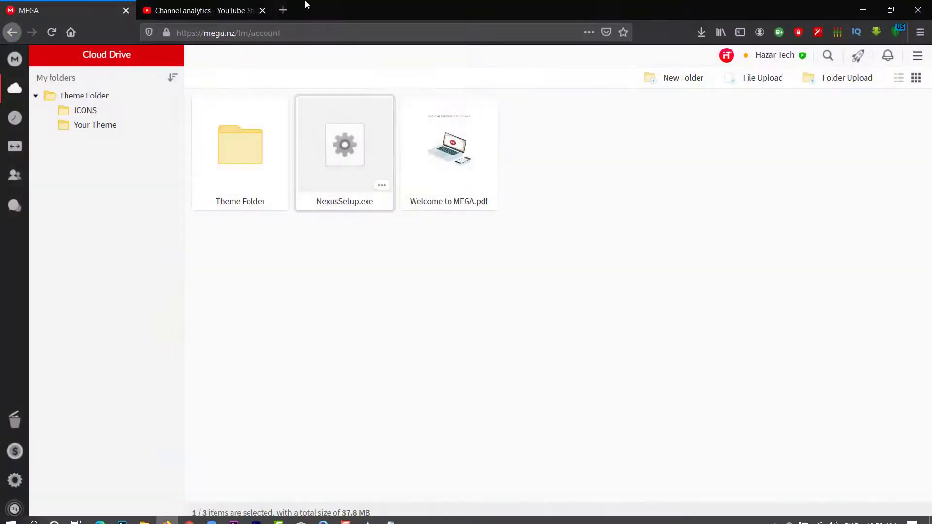
click(286, 10)
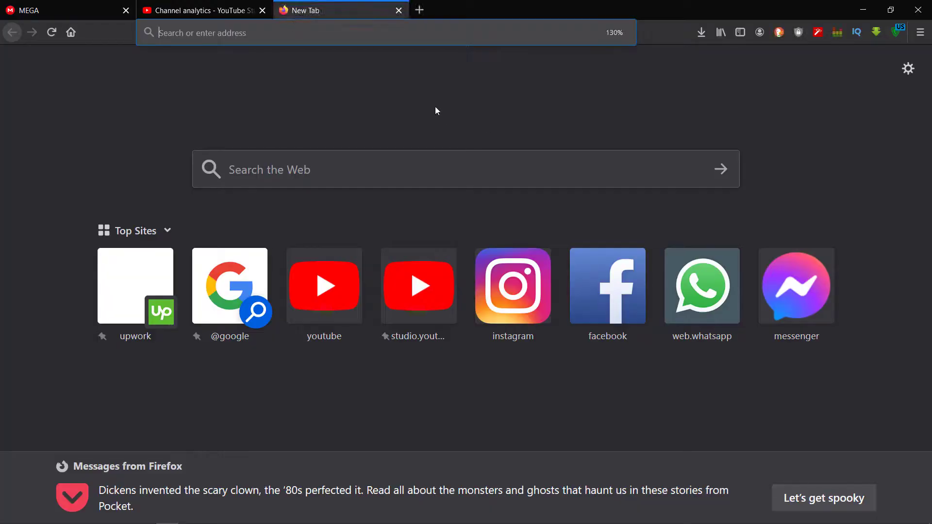
click(702, 287)
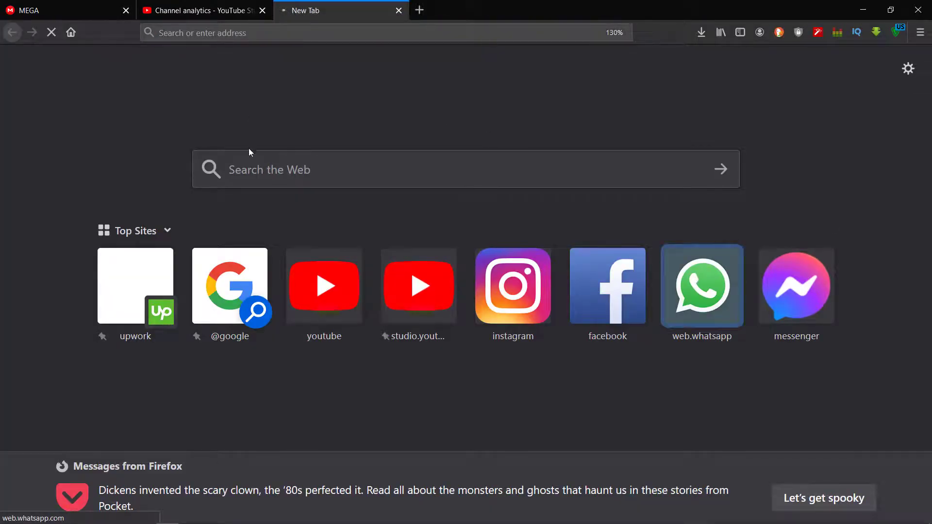
text(https://web.whatsapp.com/)
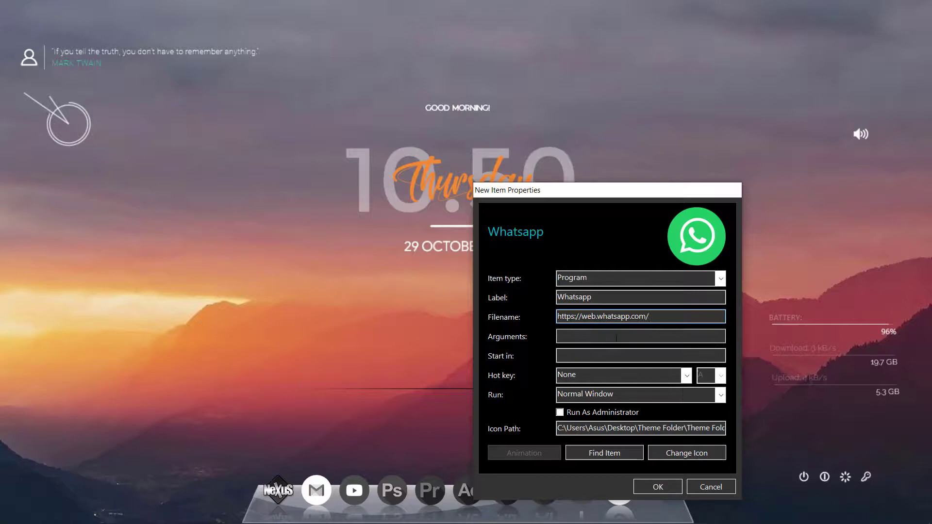
click(653, 487)
Test the Whatsapp shortcut, then close its tab and minimize Firefox.
click(659, 491)
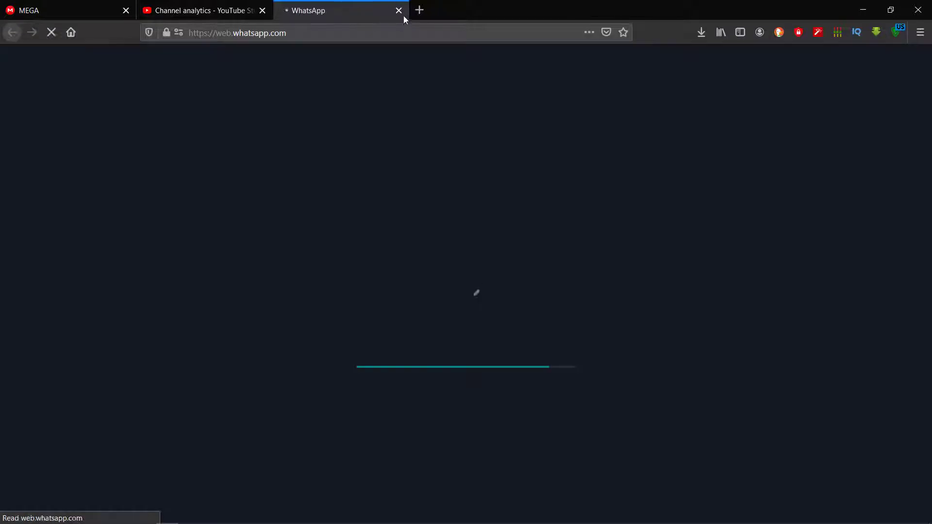
click(399, 10)
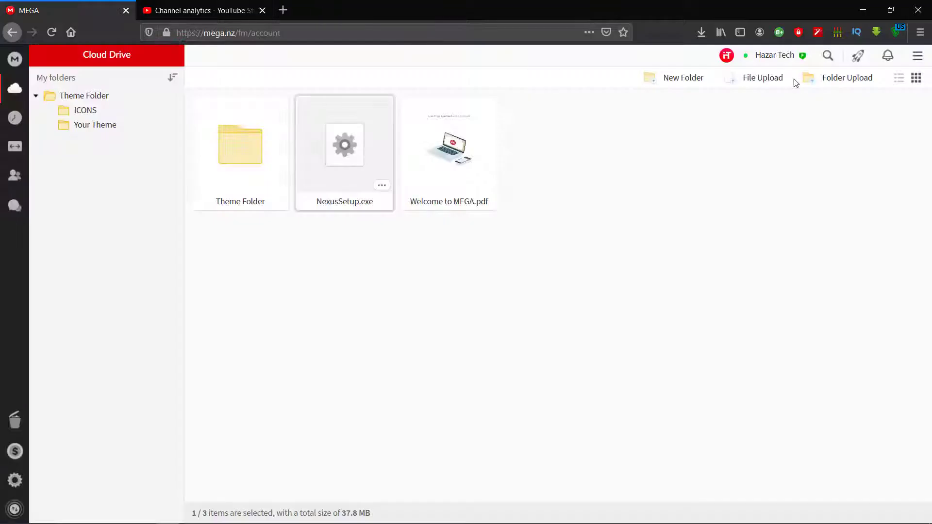
click(860, 11)
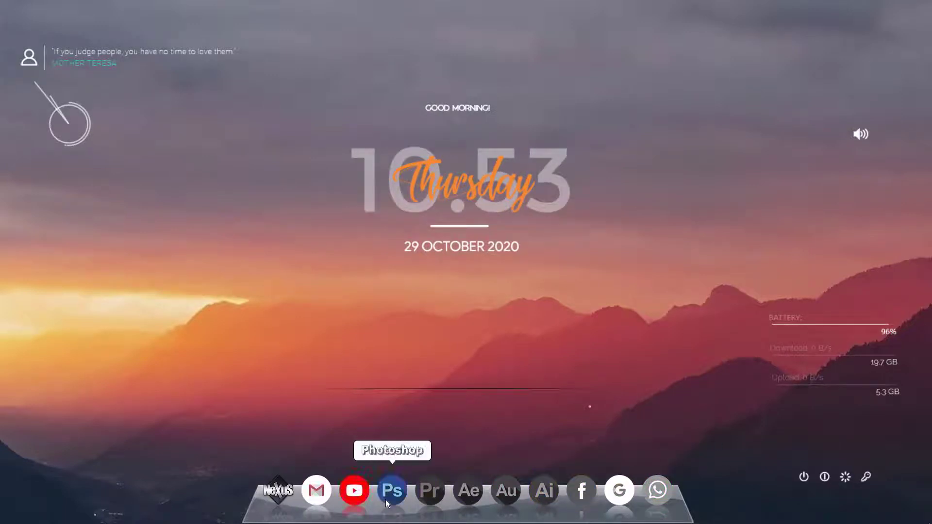
In Nexus Preferences, change the Effects tab's mouseover effect to Flash and apply it.
right_click(305, 504)
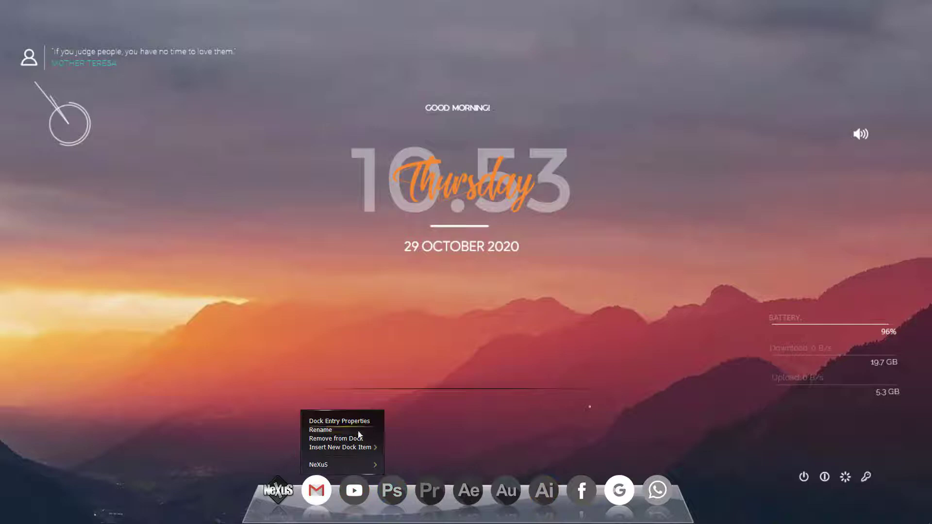
right_click(273, 497)
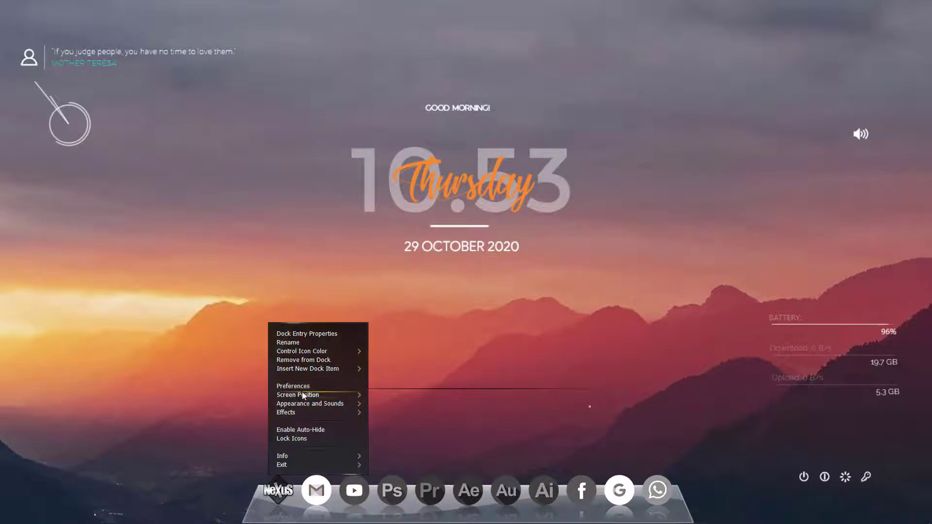
click(335, 386)
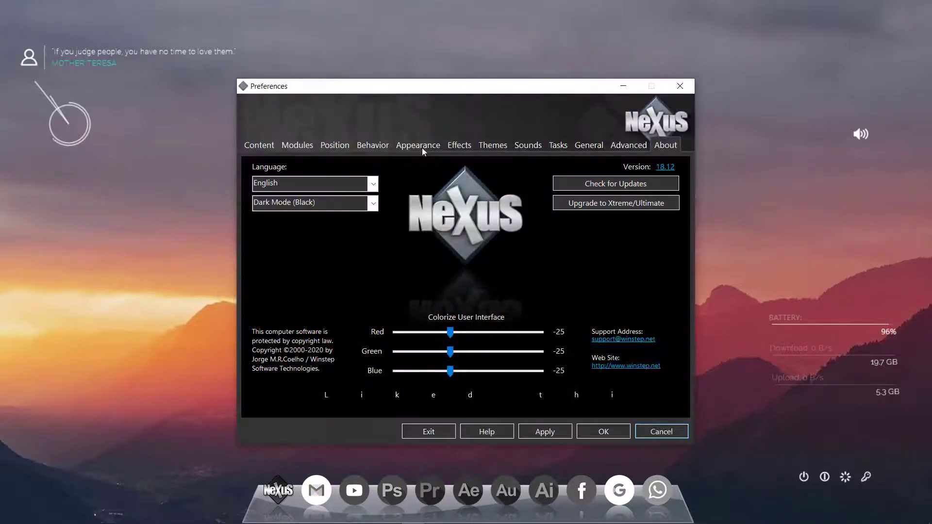
click(421, 148)
click(458, 147)
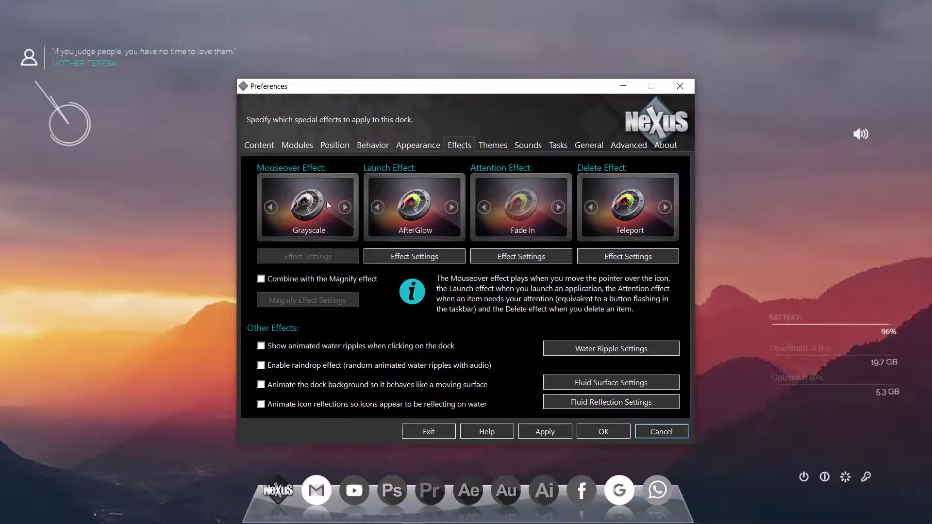
click(271, 208)
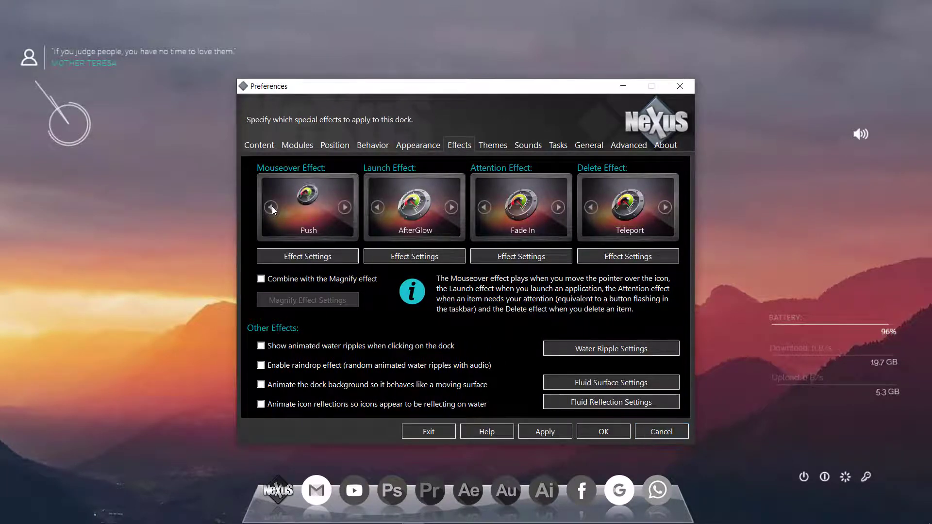
click(273, 207)
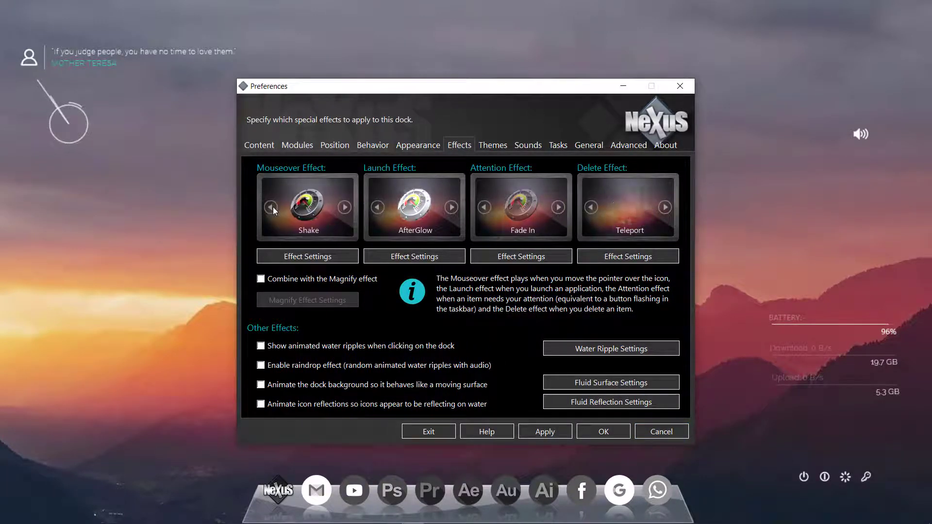
click(273, 207)
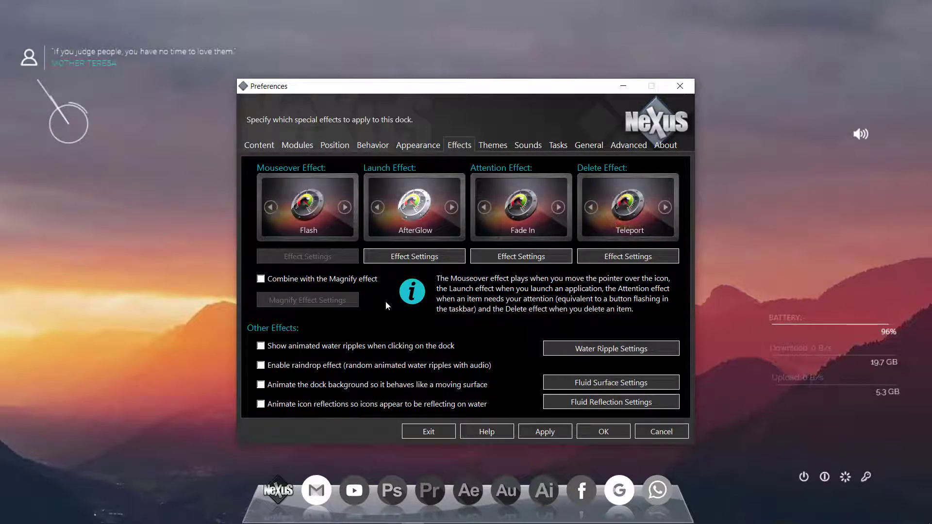
click(540, 431)
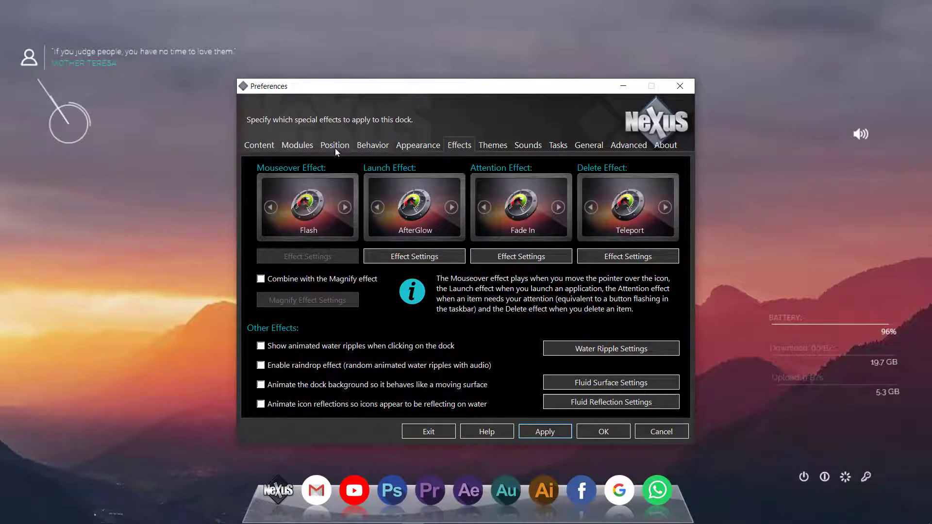
click(423, 144)
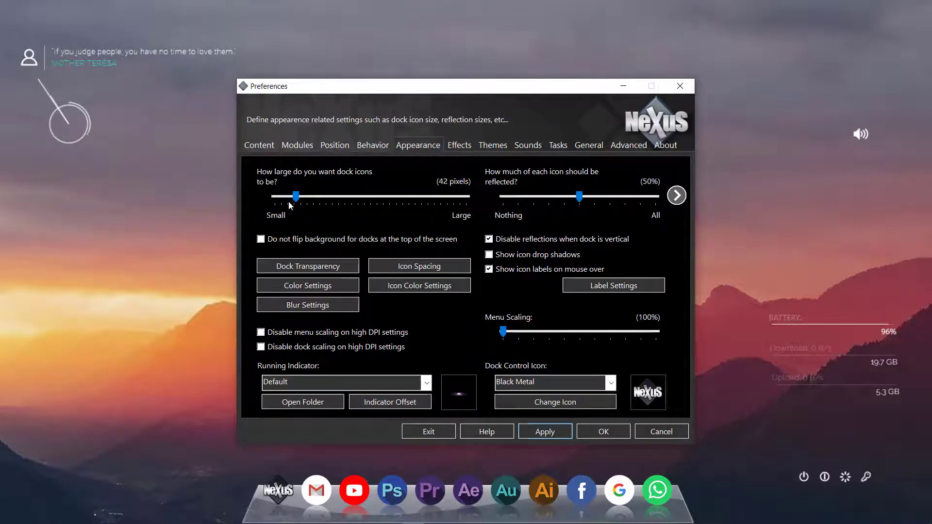
Shrink dock icons to 34 pixels with 40% reflection and apply.
click(554, 430)
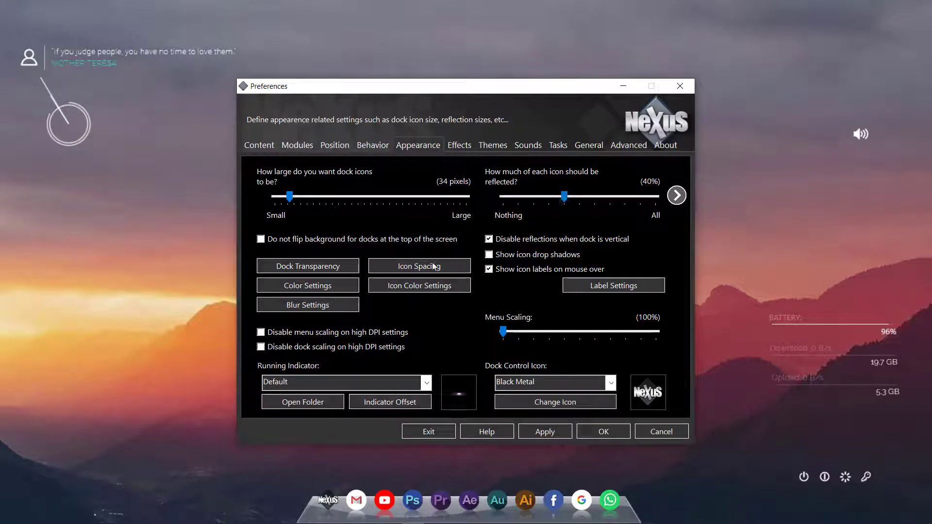
click(550, 435)
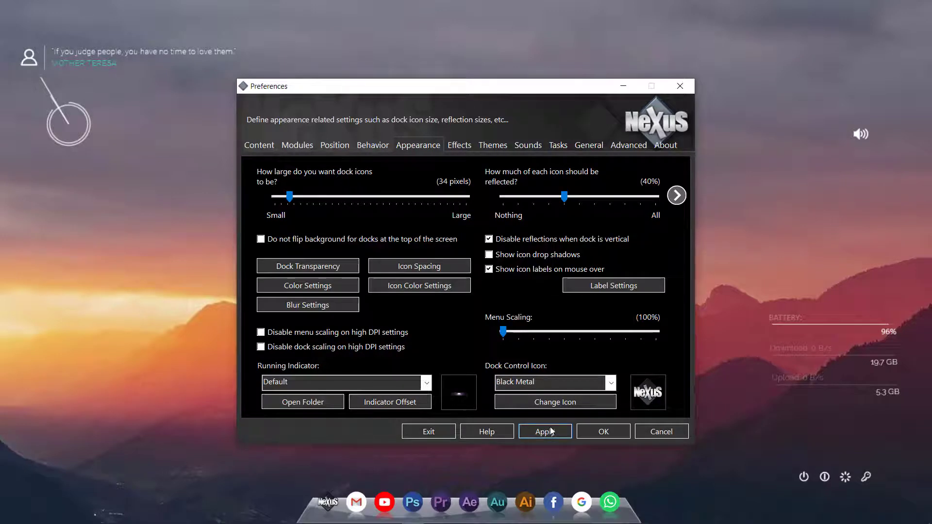
Set dock transparency to 78% and icon transparency to 10%, then confirm the dialog.
click(333, 268)
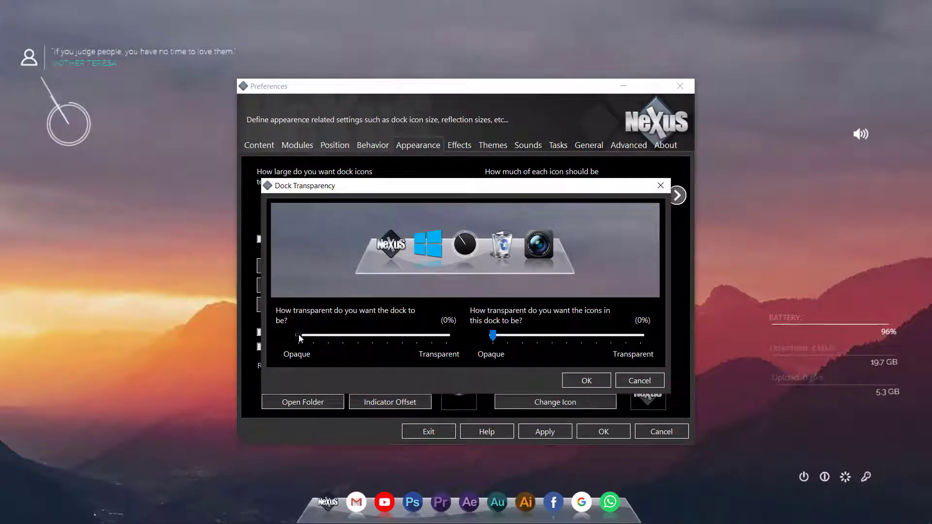
drag(296, 334, 353, 335)
click(529, 340)
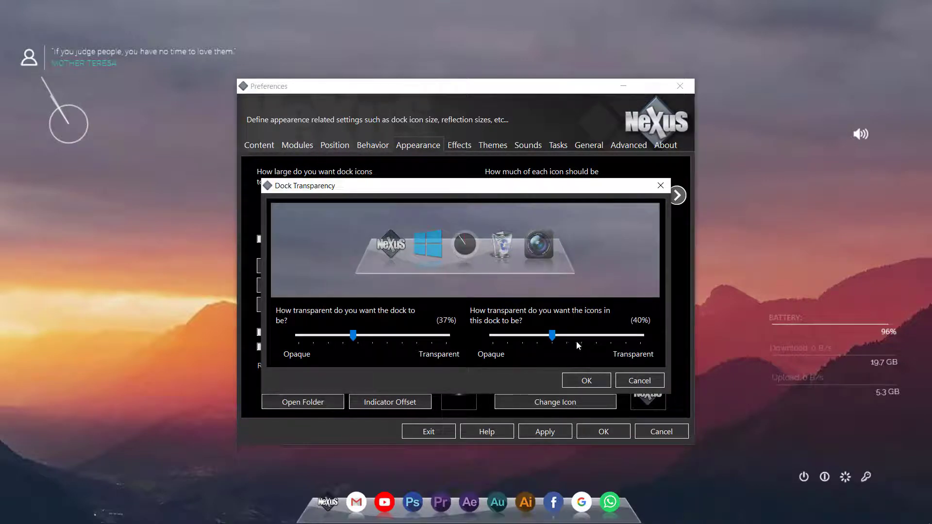
click(528, 338)
click(516, 338)
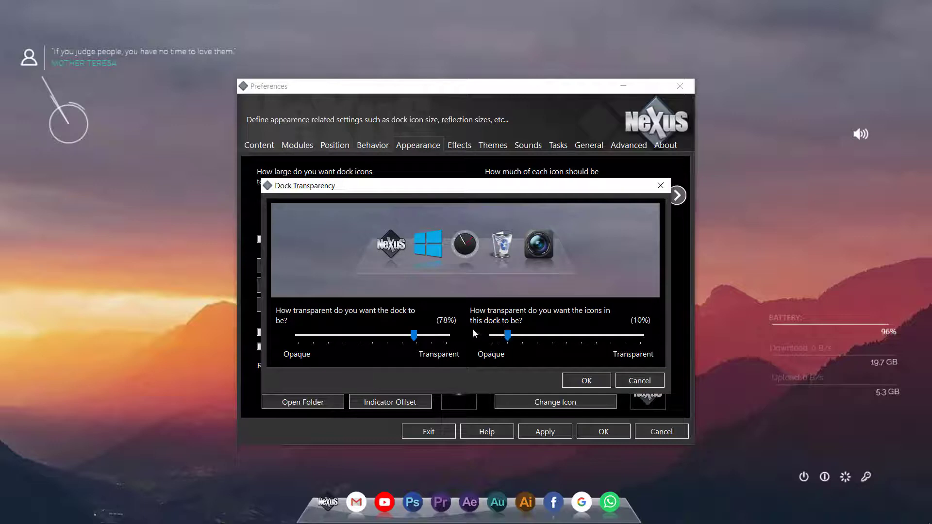
click(582, 383)
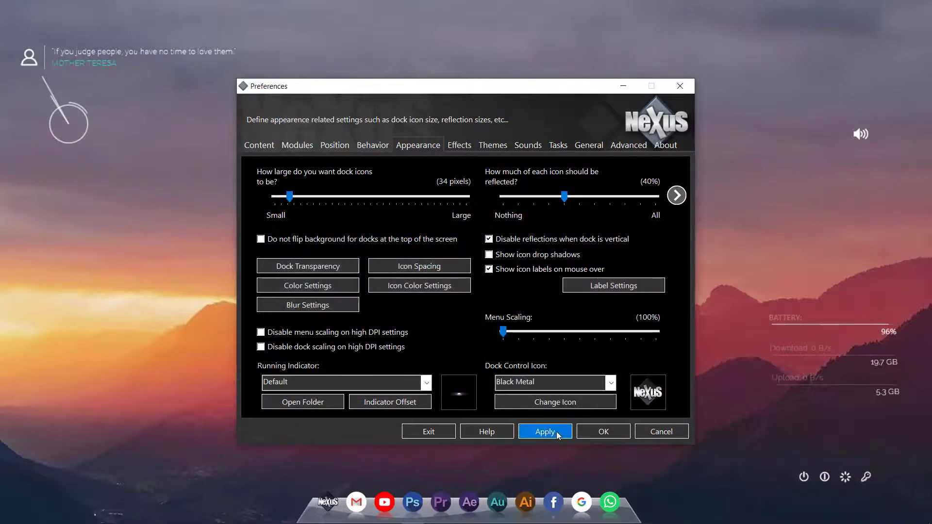
Apply the transparency, raise the dock's edge offset to 32 pixels, and close Preferences.
click(557, 432)
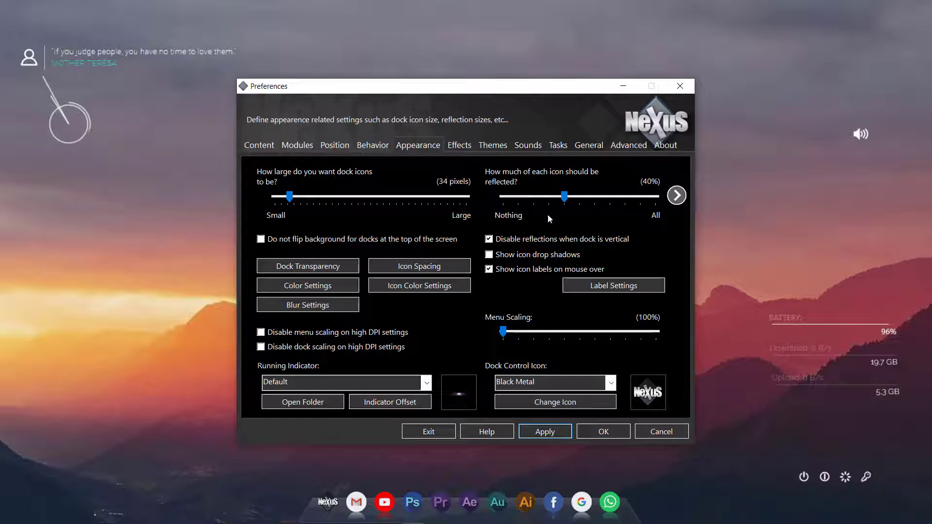
click(376, 145)
click(329, 141)
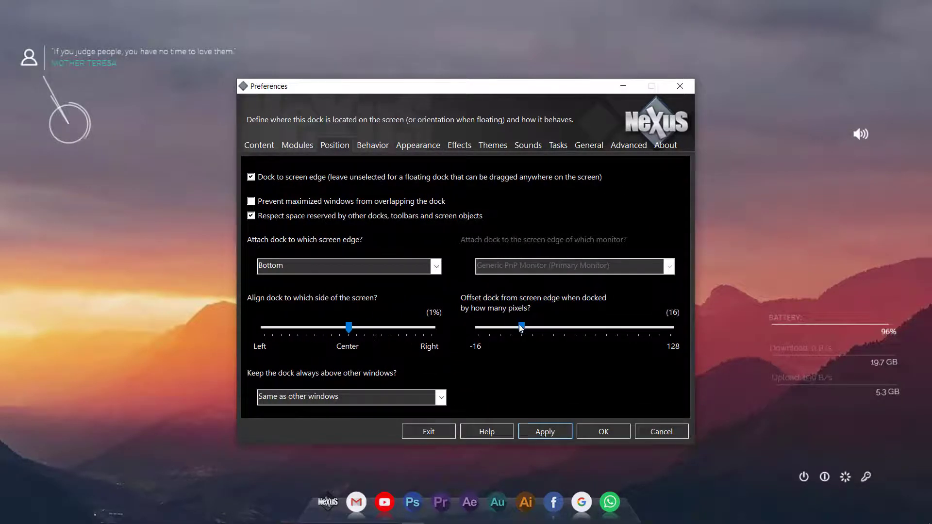
click(551, 431)
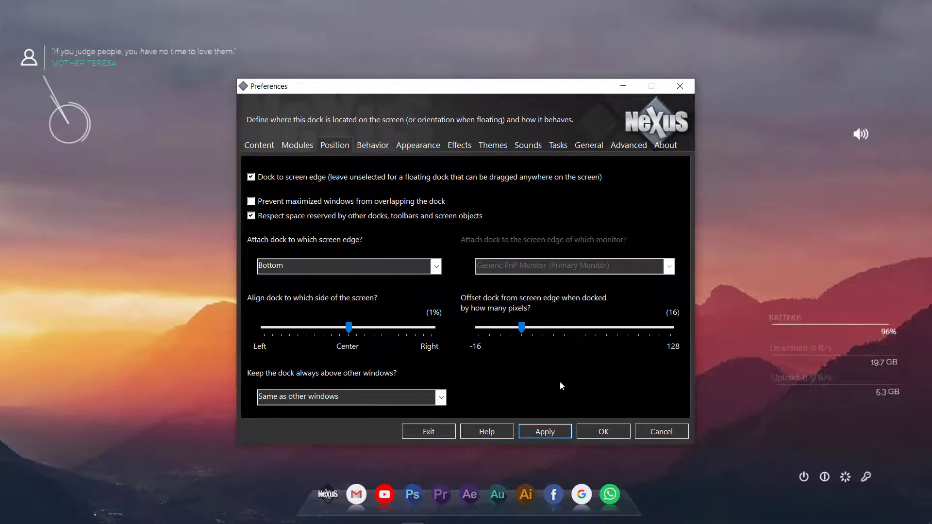
click(552, 432)
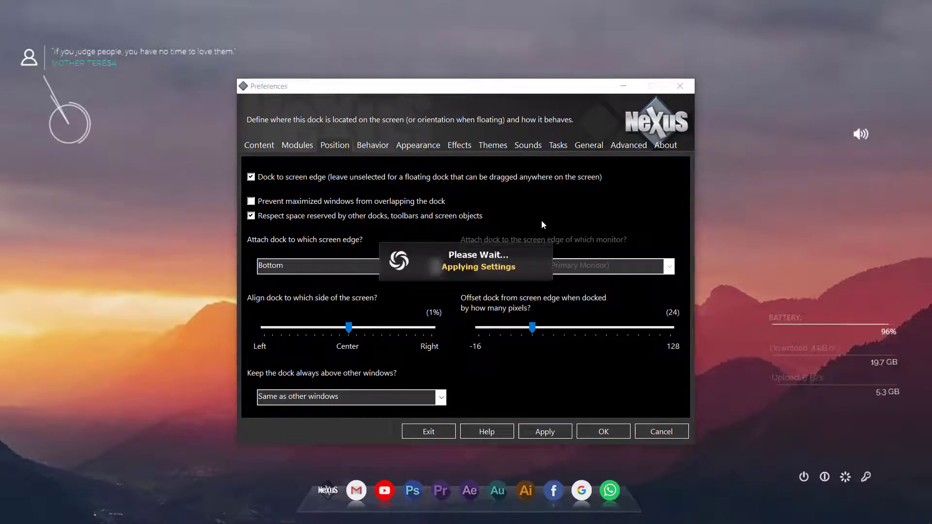
drag(506, 93, 653, 90)
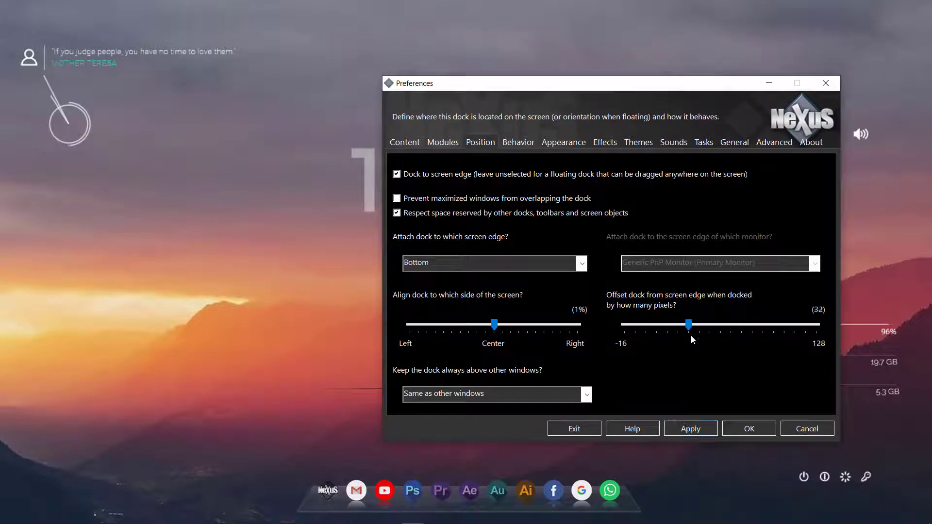
click(691, 428)
click(574, 429)
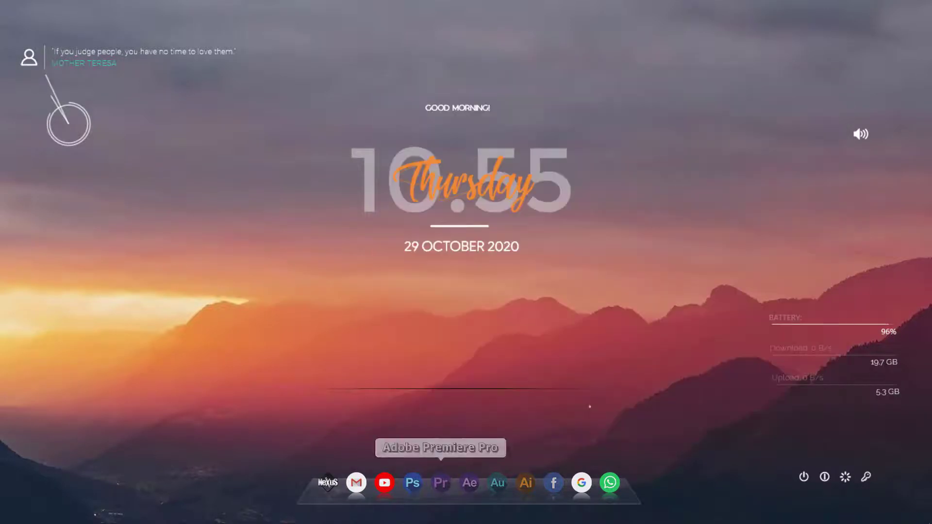
Remove the NeXuS icon from the dock and test the Google and Facebook links.
right_click(332, 484)
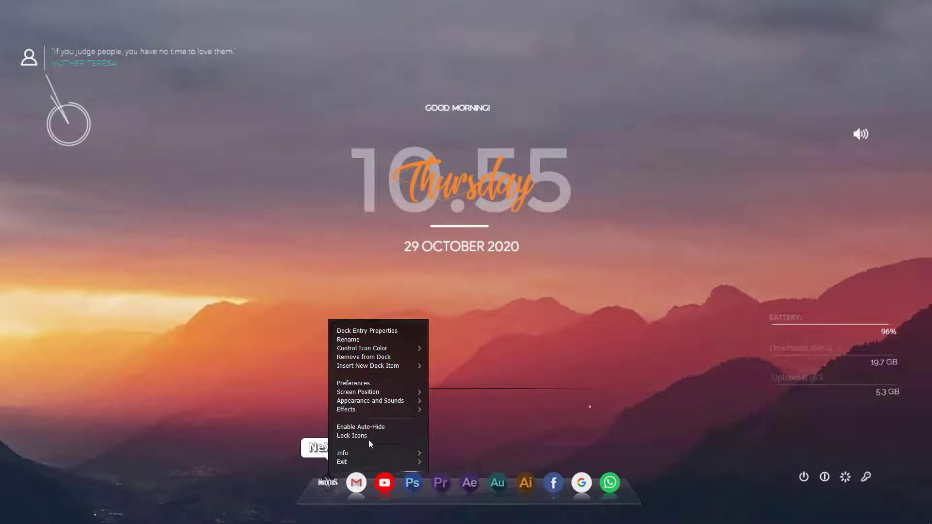
click(380, 358)
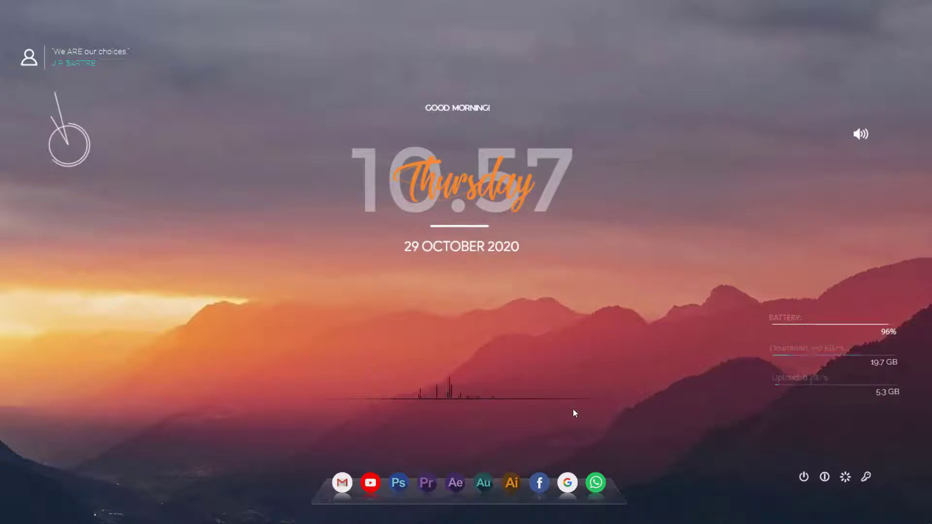
click(569, 484)
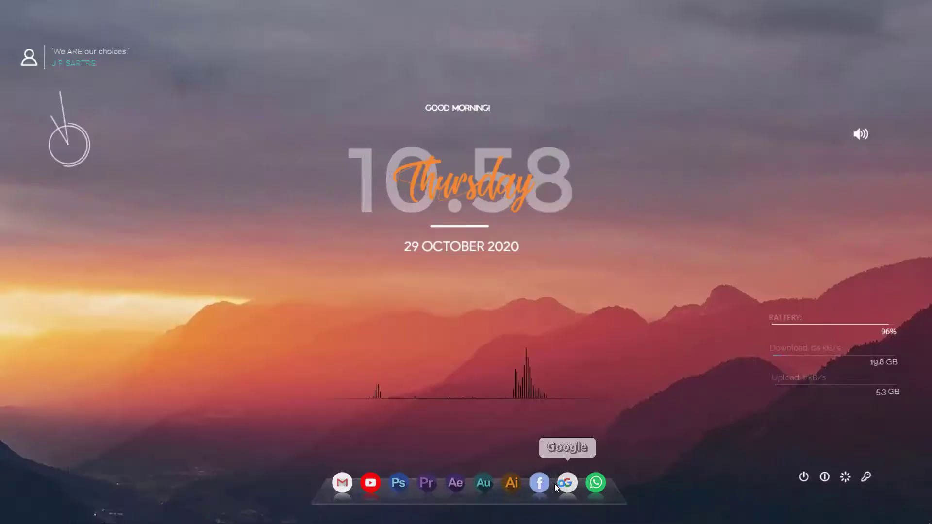
click(552, 483)
click(867, 15)
Test-launch Illustrator, Audition, After Effects, Premiere Pro and Photoshop from the dock.
click(508, 490)
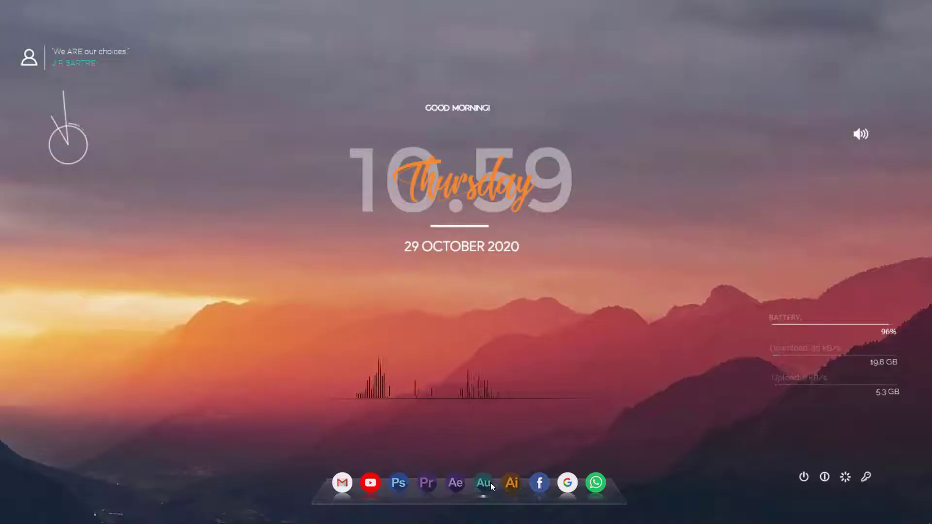
click(489, 486)
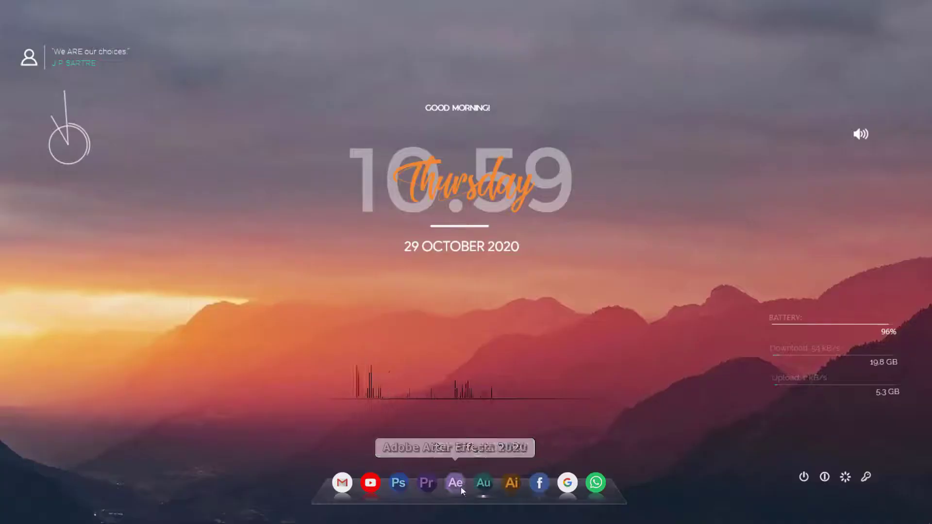
click(456, 483)
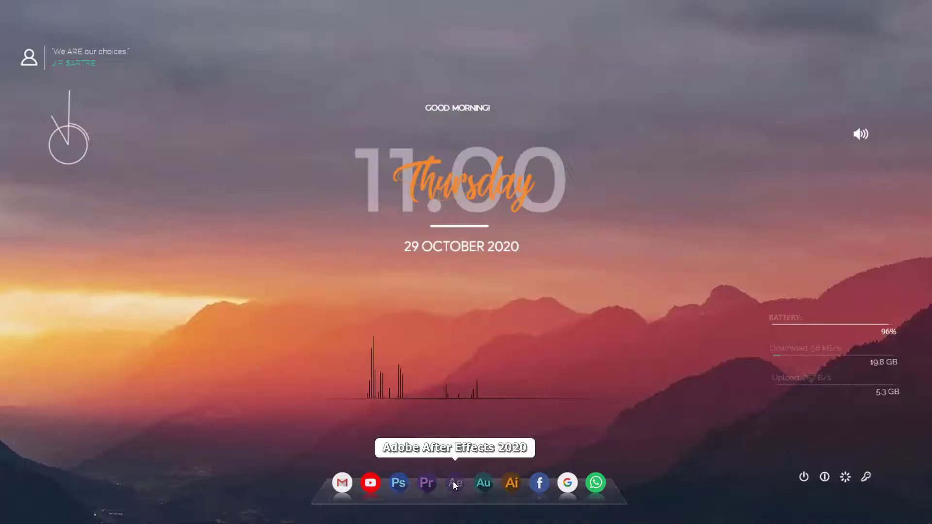
click(426, 482)
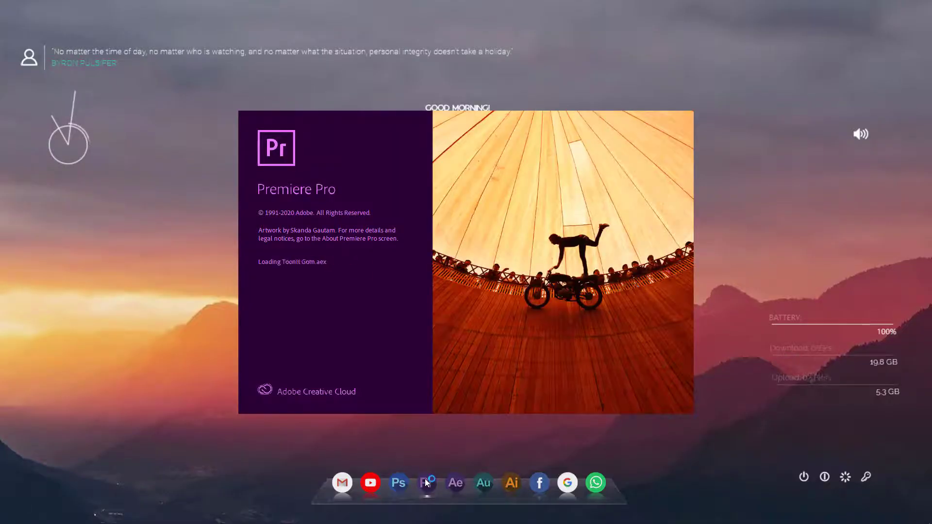
click(395, 485)
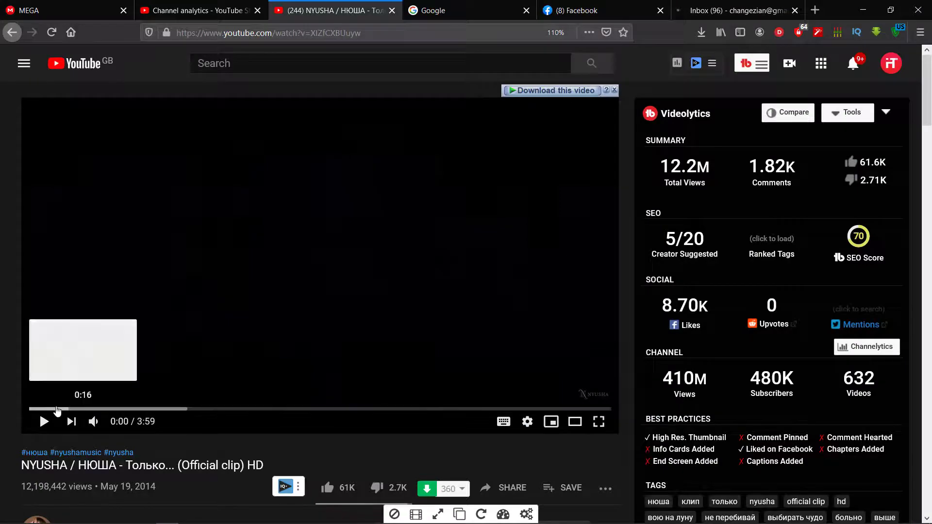
click(56, 409)
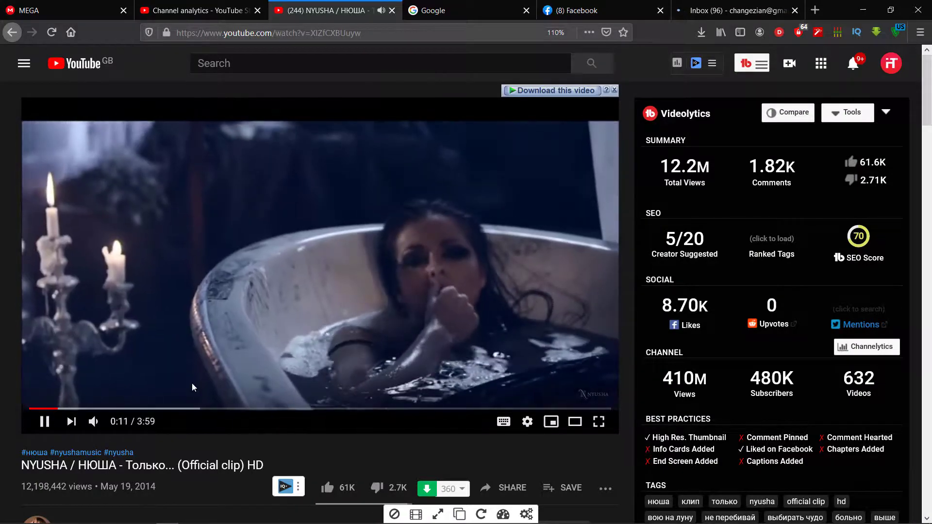
click(112, 409)
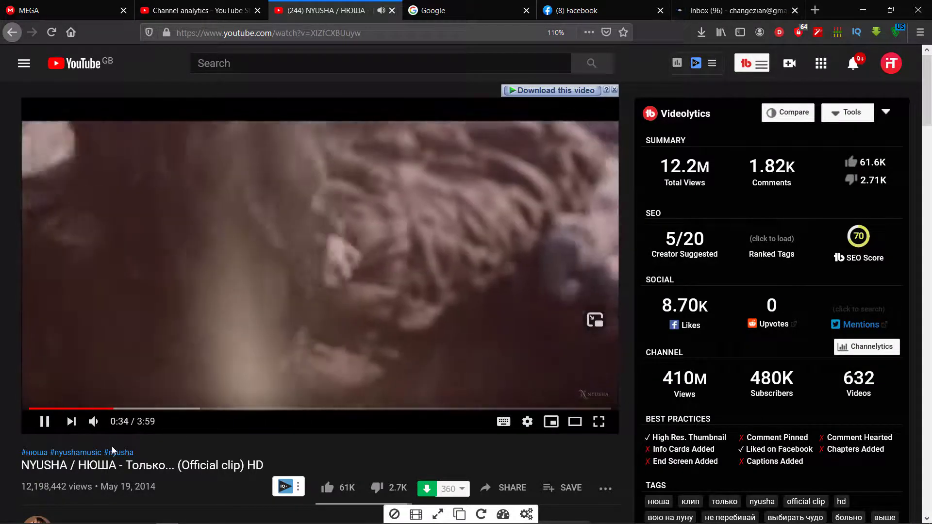
mouse_move(94, 421)
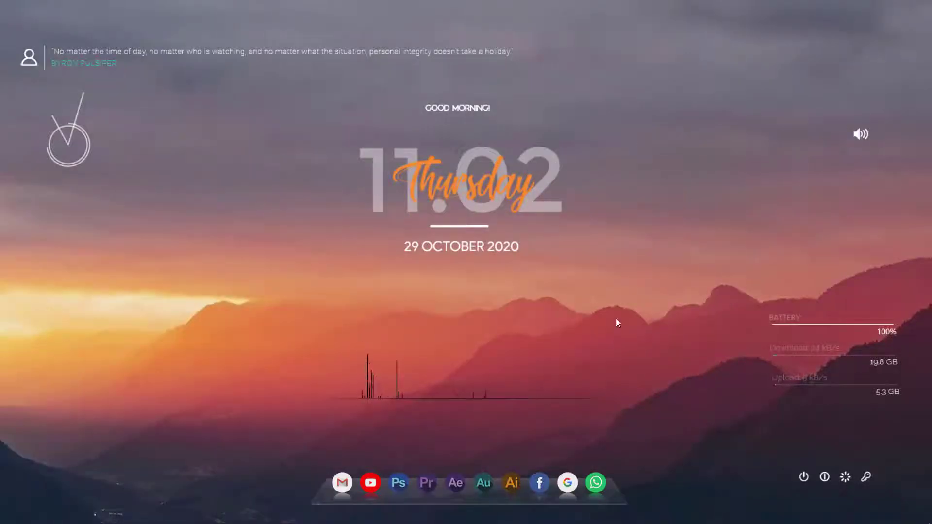
Open the Simple Clean\Vizualiser skin in Manage Rainmeter, closing the skin folder opened on the way.
right_click(497, 393)
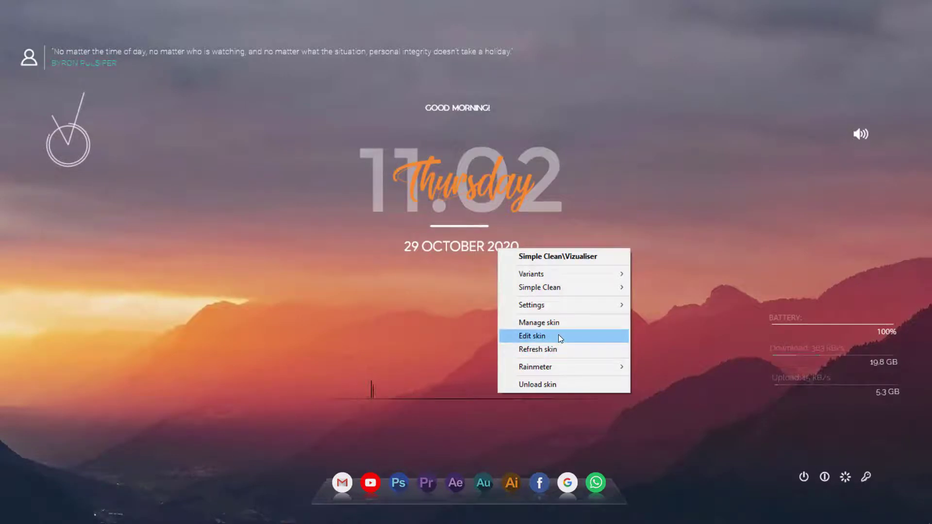
click(578, 256)
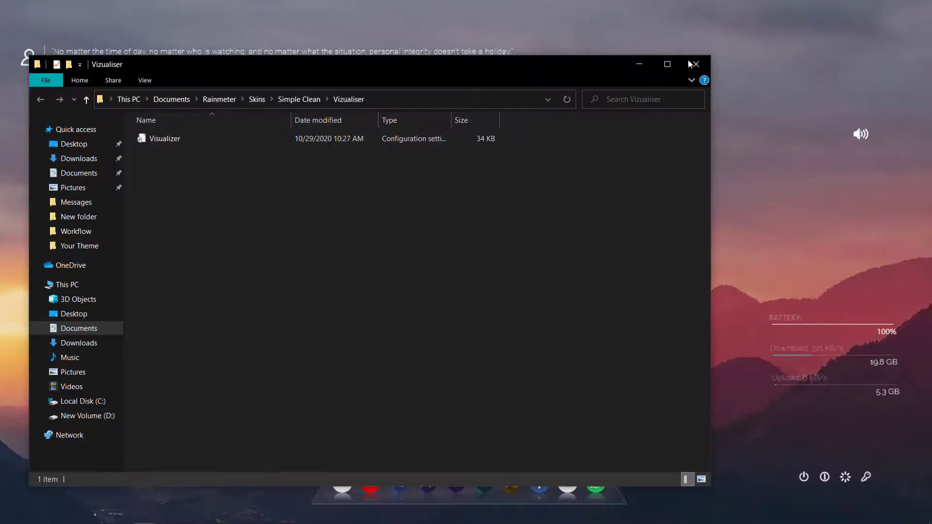
click(689, 63)
right_click(463, 400)
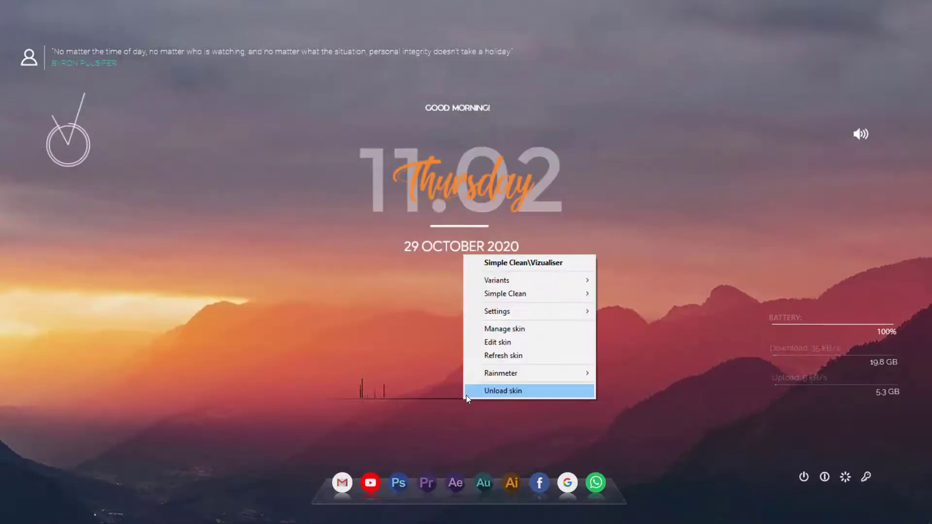
right_click(426, 389)
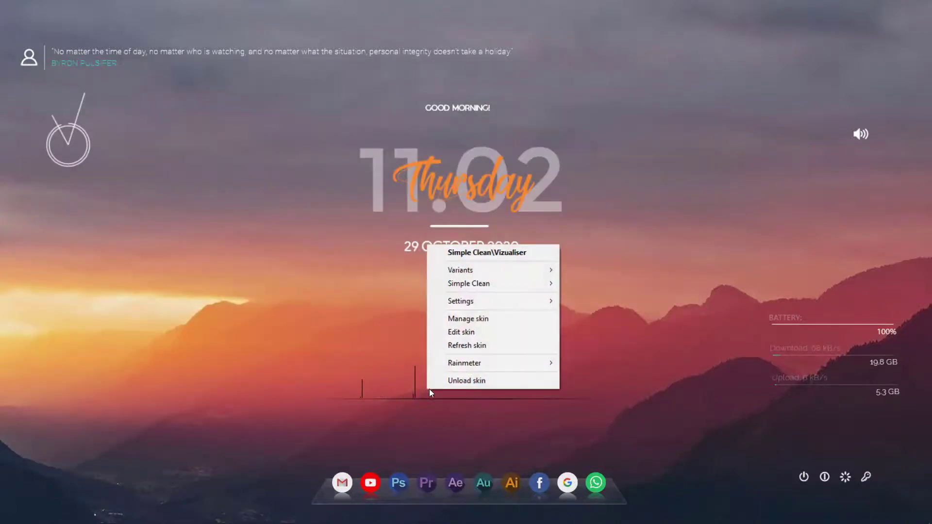
click(511, 316)
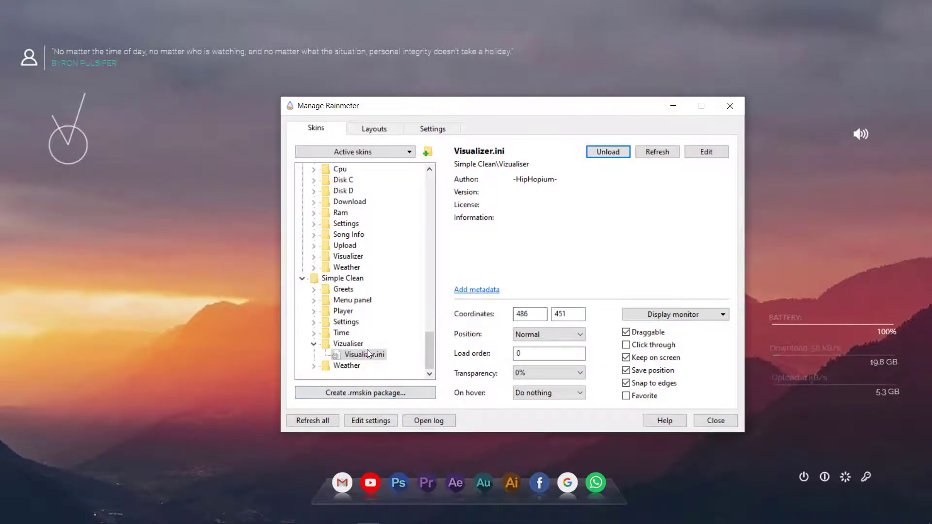
Set the visualizer skin to 50% transparency and the volume skin to 60%, then 20%.
drag(539, 104, 716, 43)
click(756, 313)
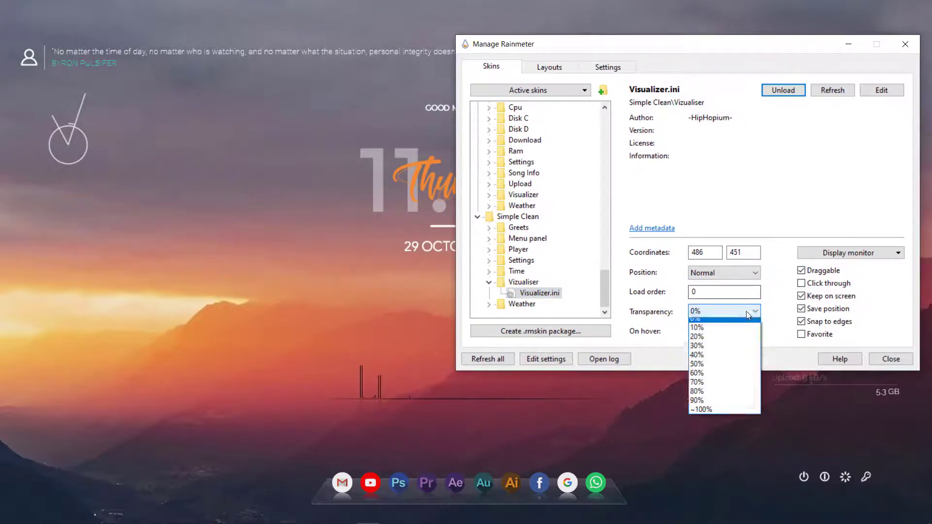
click(725, 369)
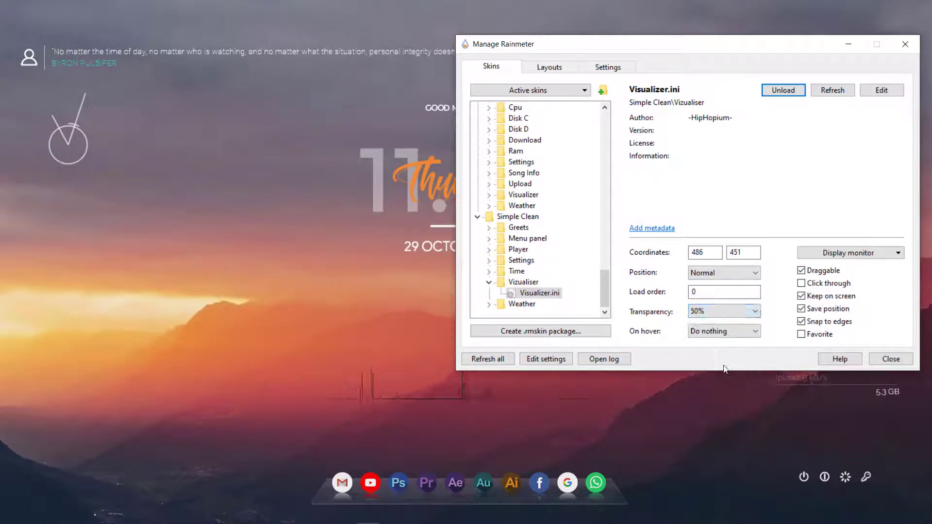
click(740, 314)
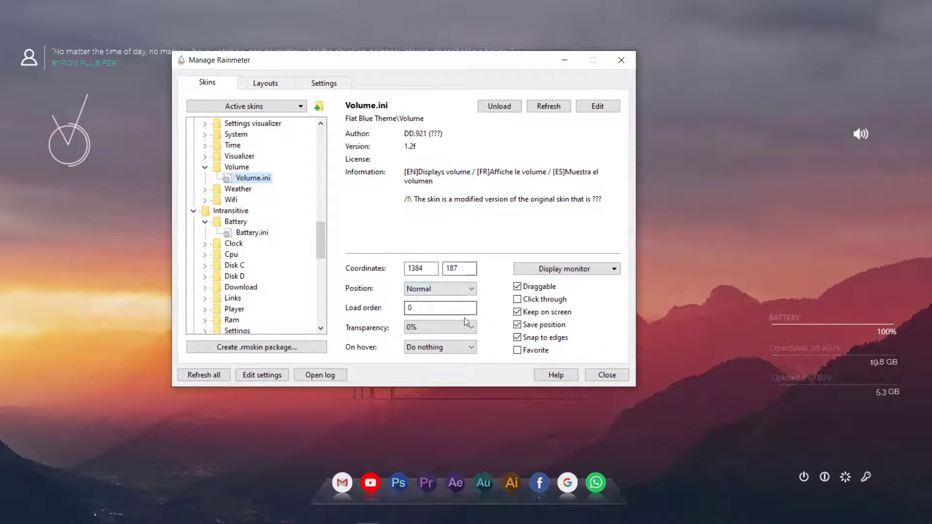
click(466, 324)
click(437, 391)
click(459, 328)
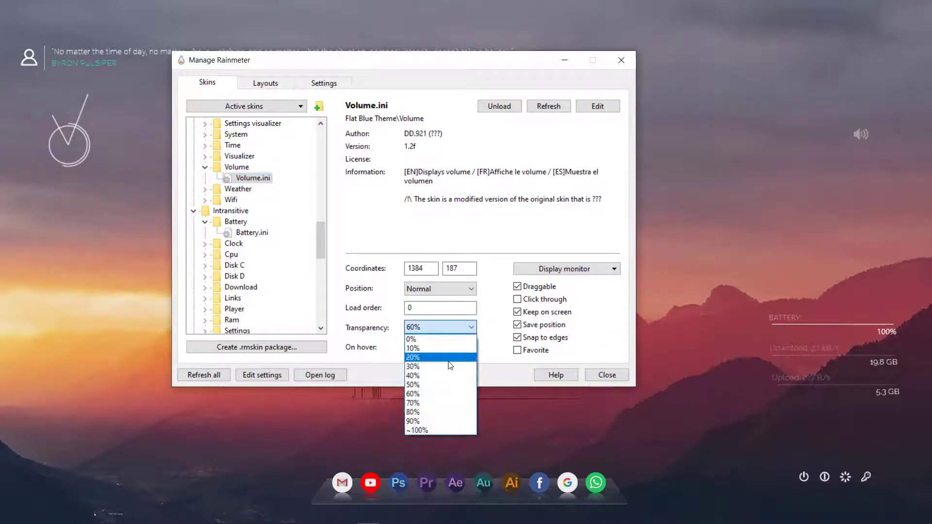
click(437, 358)
Make the Elementary analog clock skin 30% transparent after trying 50%.
scroll(267, 236, up, 10)
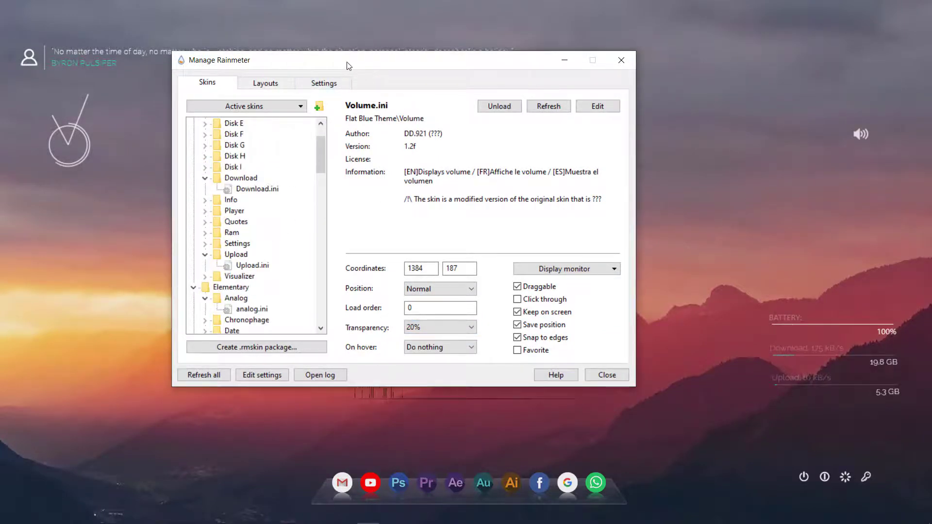
click(244, 311)
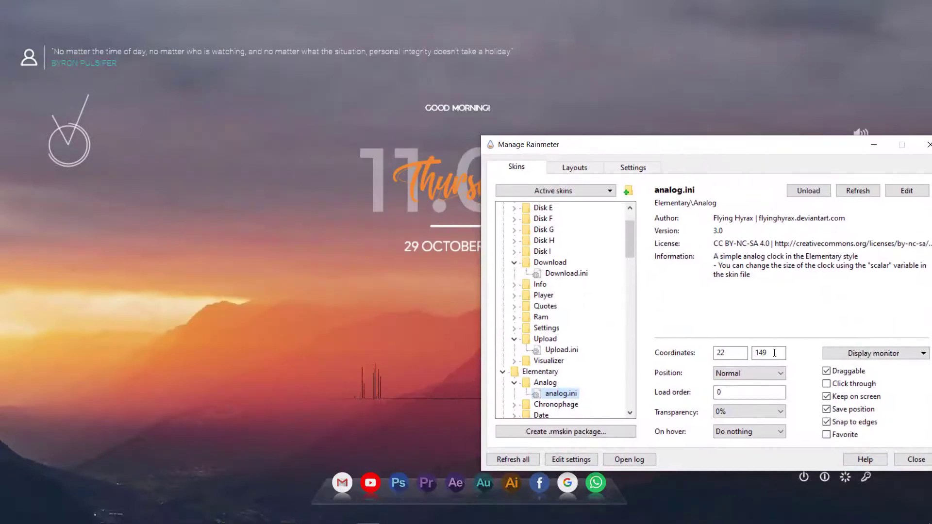
click(750, 412)
click(747, 467)
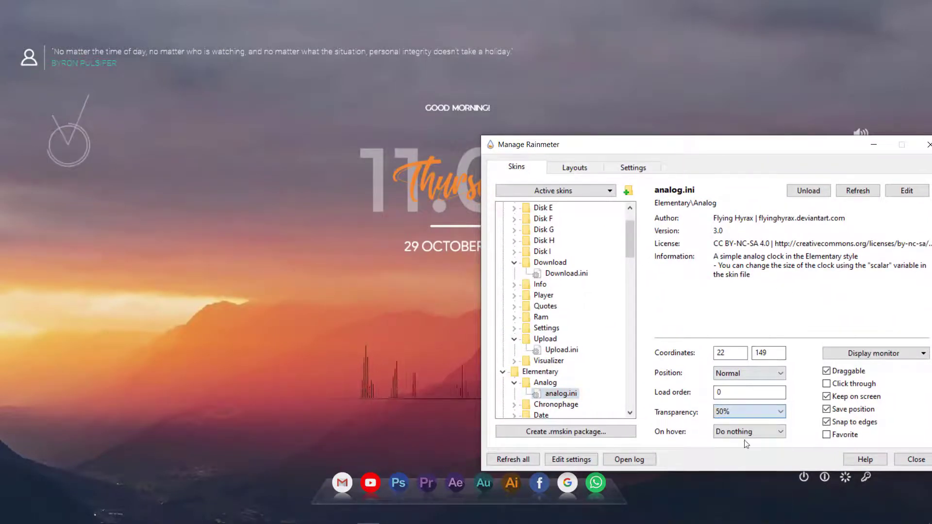
click(750, 412)
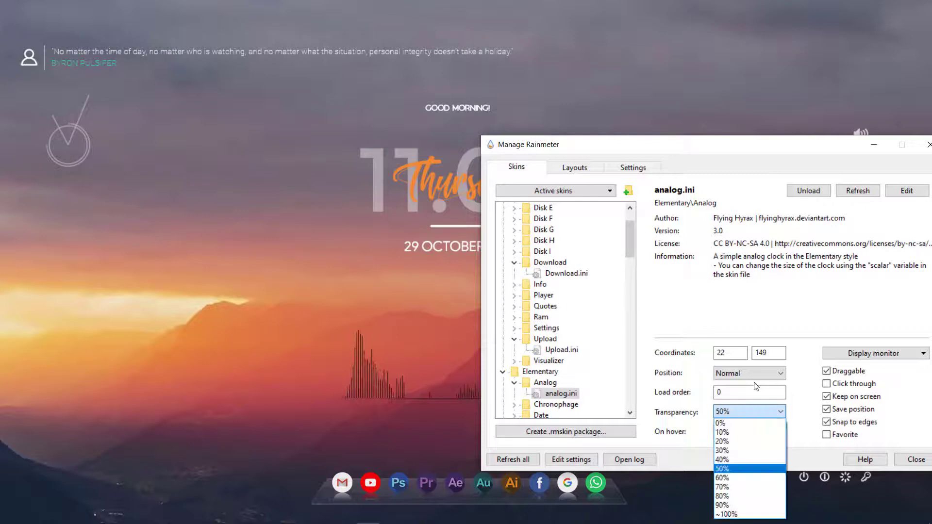
click(748, 449)
Select the Robik\Clock\Clock.ini skin and set it to 30% transparency.
scroll(625, 280, down, 3)
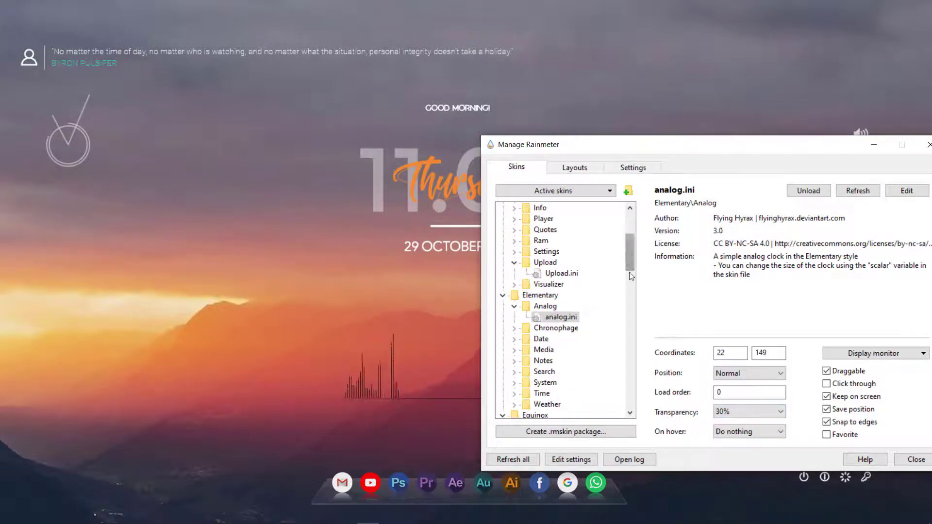
scroll(629, 276, down, 15)
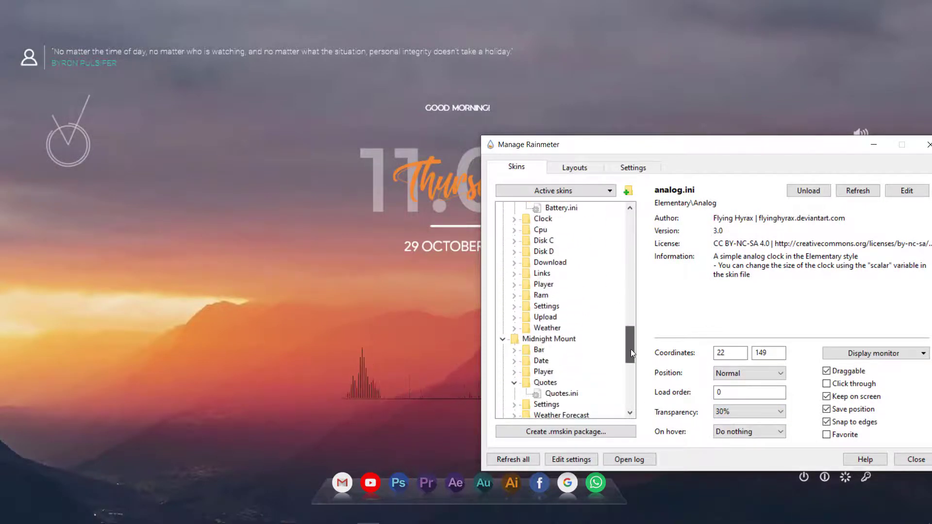
scroll(631, 352, down, 3)
click(559, 360)
click(750, 412)
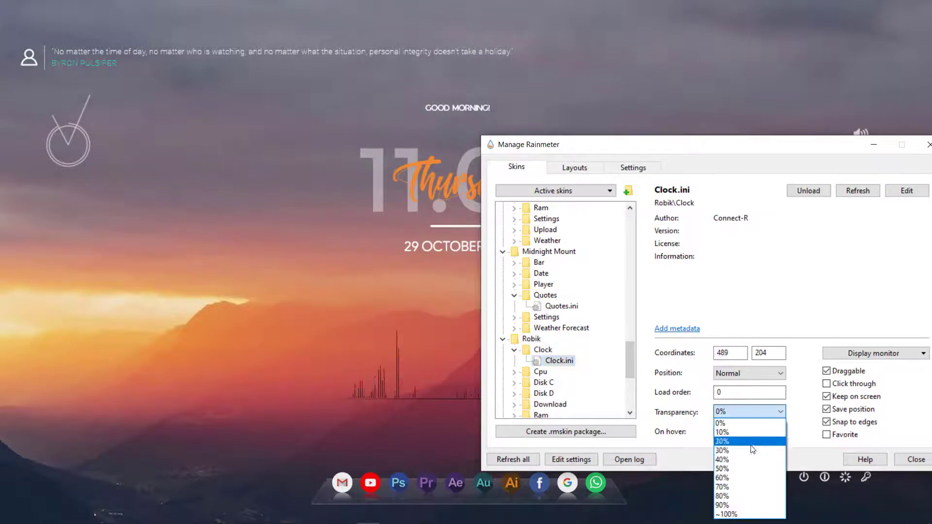
click(752, 449)
Try 60% on the Robik clock, return it to 0%, and close the manager.
mouse_move(583, 144)
mouse_down()
mouse_move(576, 353)
mouse_move(591, 138)
mouse_up()
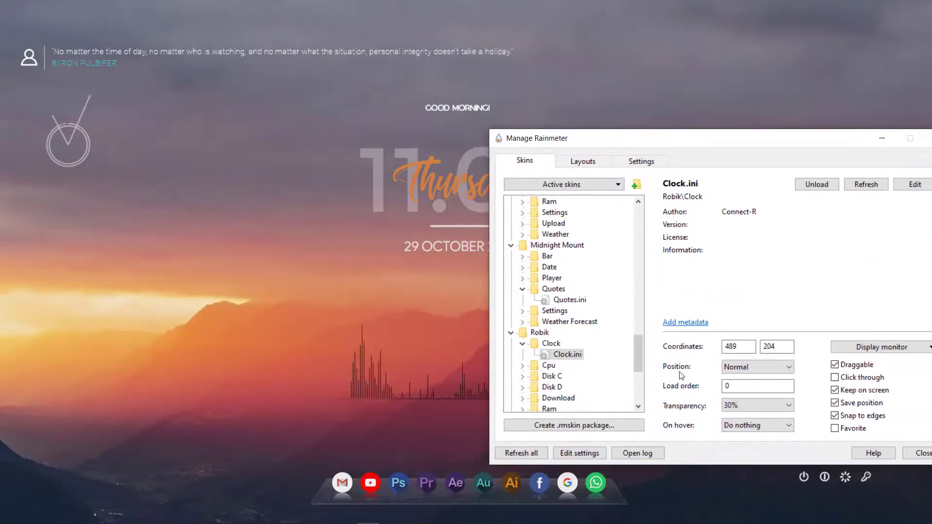
click(757, 405)
click(754, 457)
click(757, 410)
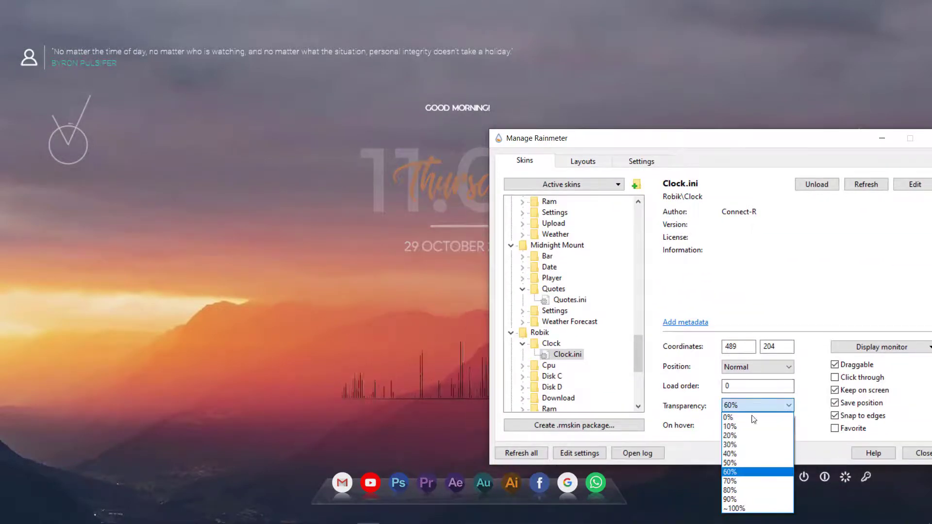
click(753, 416)
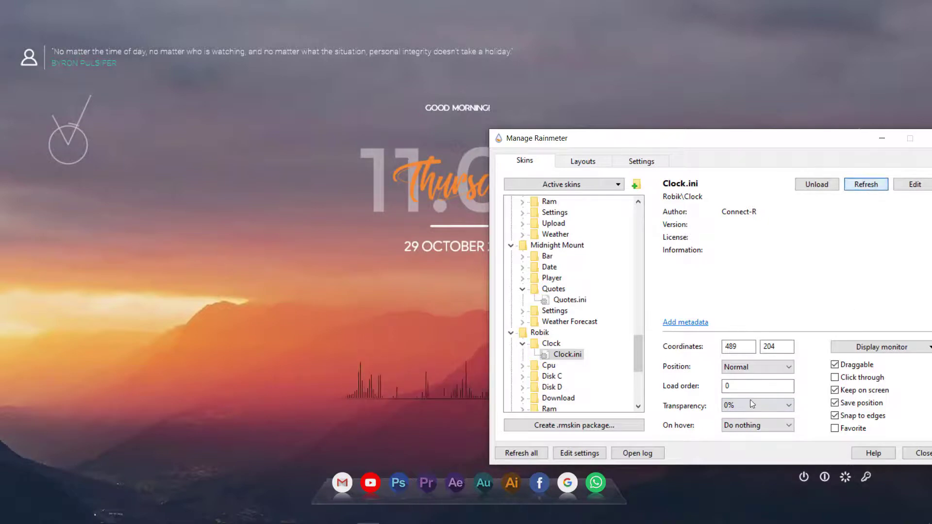
drag(750, 138, 613, 129)
click(779, 438)
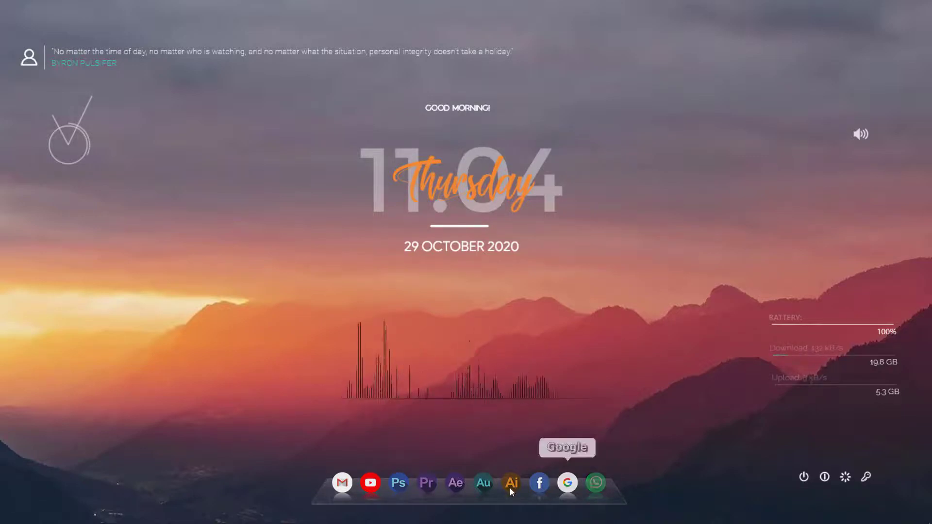
Open the dock's Preferences and view Appearance, Special Effects, Themes and the blur settings.
right_click(609, 497)
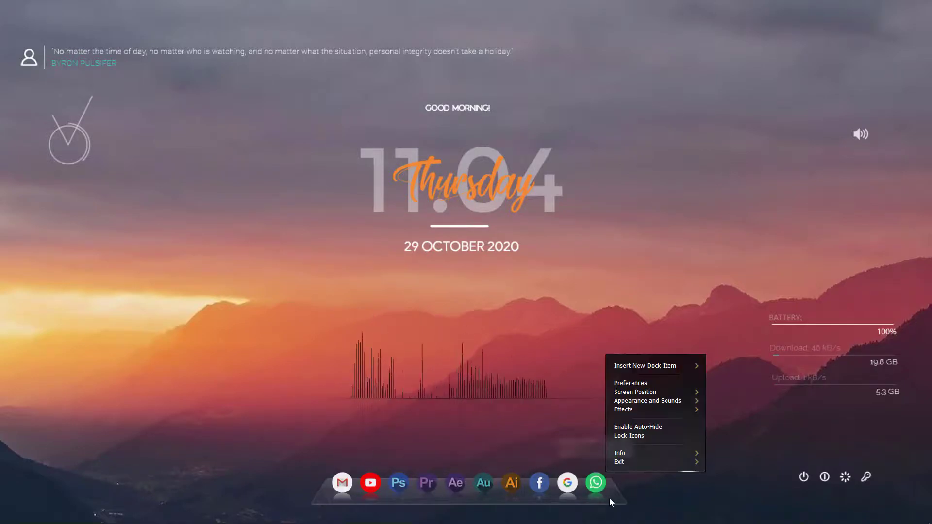
click(669, 389)
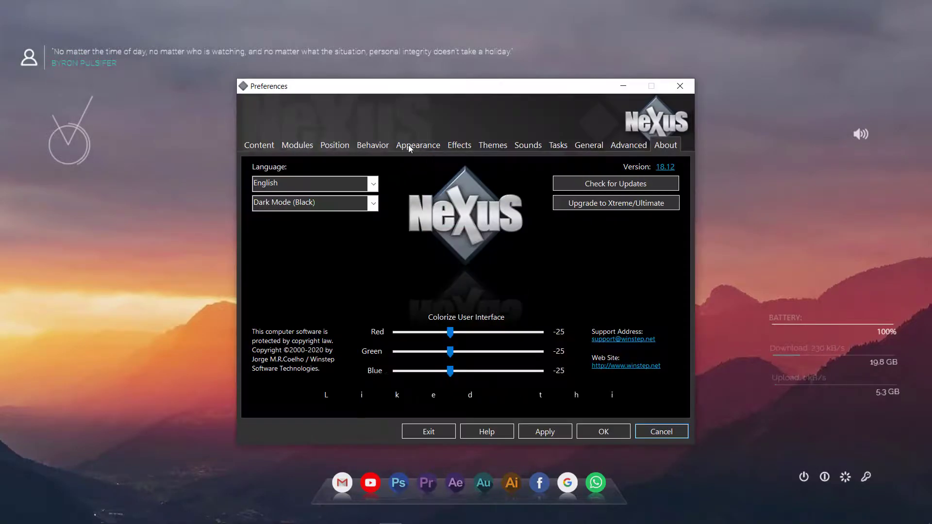
click(409, 144)
click(461, 145)
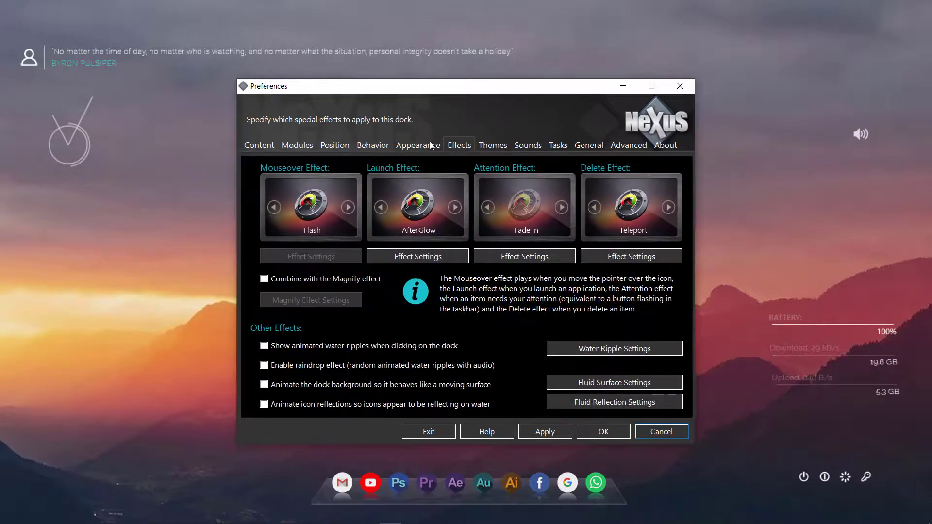
click(503, 148)
click(500, 403)
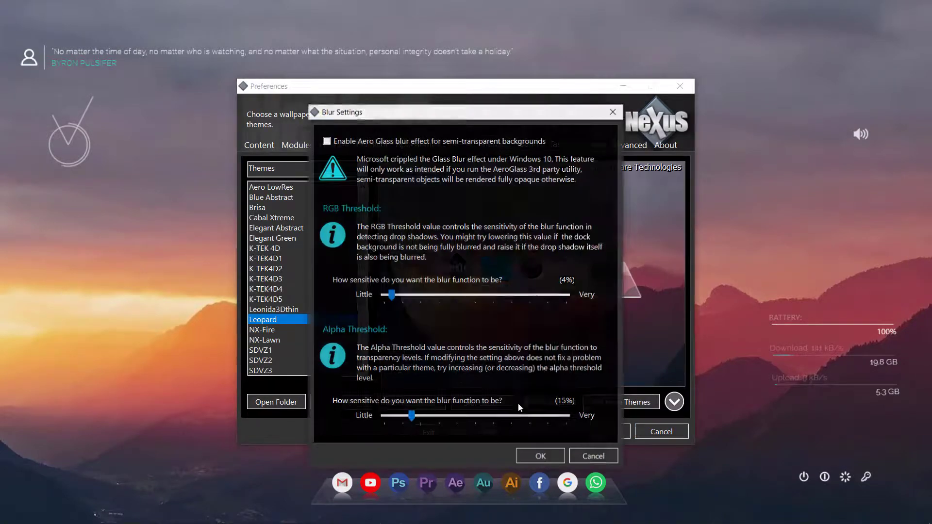
click(574, 455)
Browse the Sound, General, Behavior, Position and Modules pages, ending on Appearance.
click(528, 146)
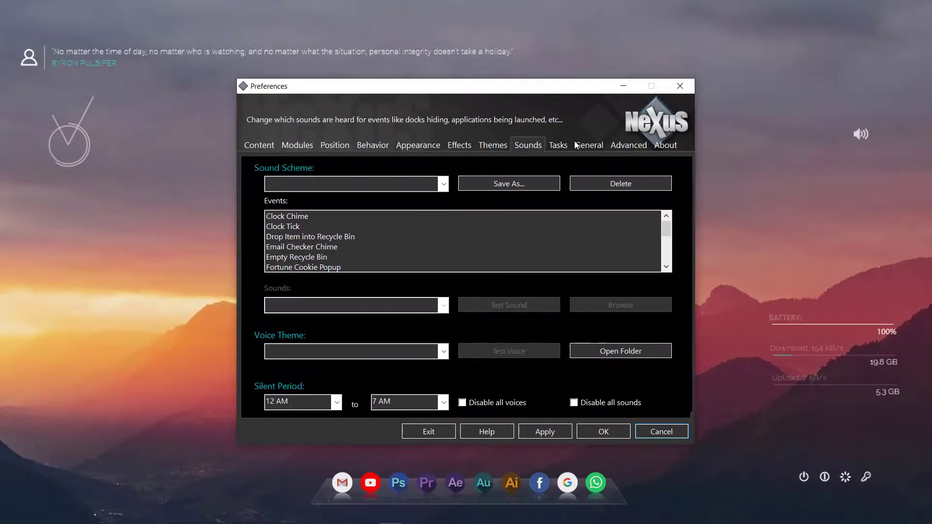
click(588, 145)
click(374, 145)
click(334, 145)
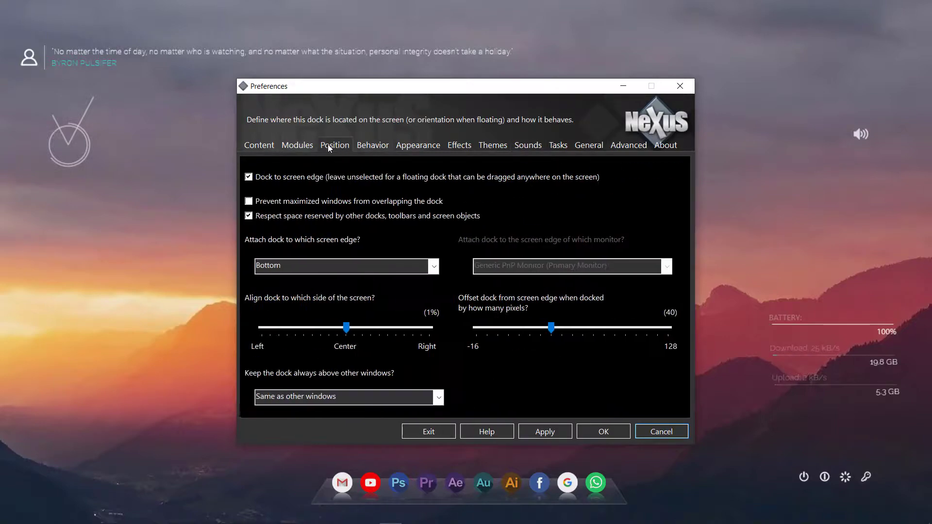
click(299, 147)
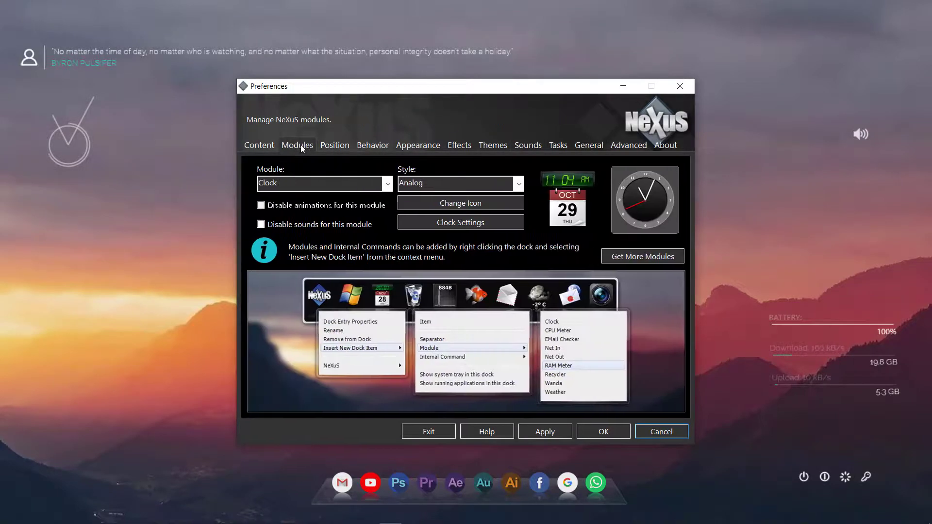
click(372, 145)
click(407, 145)
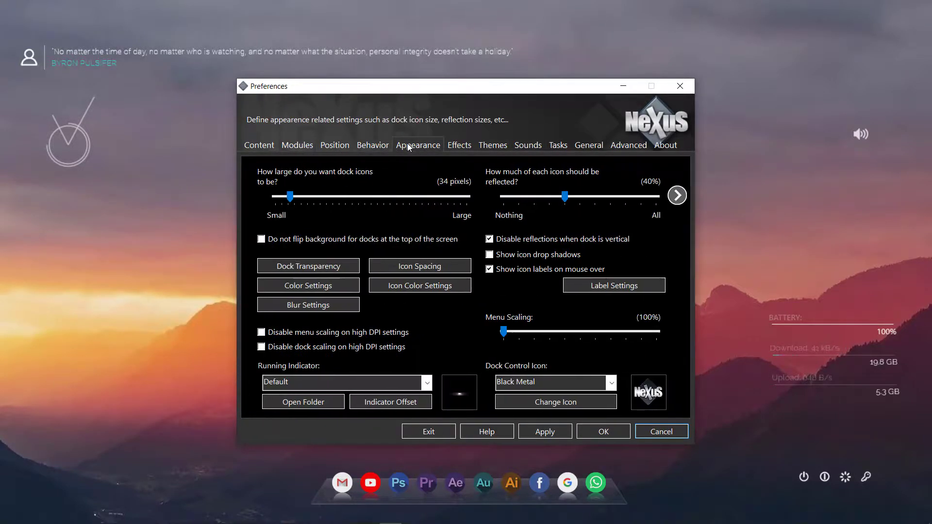
Set the dock background to 88% transparency and icon reflection to 20%, and apply.
click(321, 266)
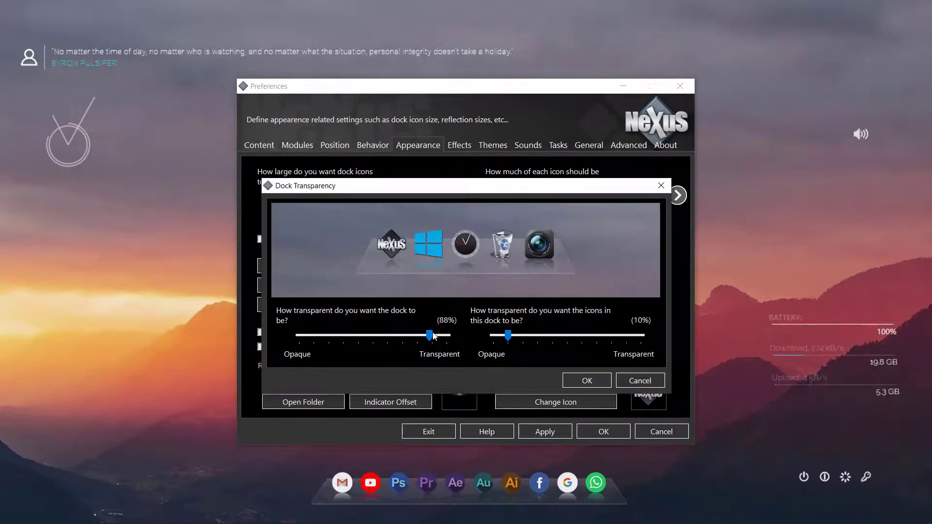
drag(445, 339, 437, 338)
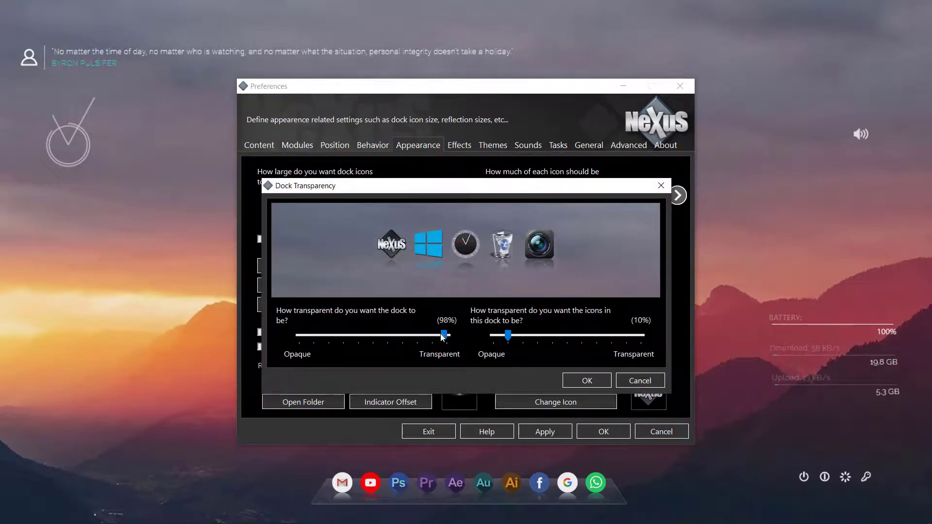
click(603, 384)
click(557, 433)
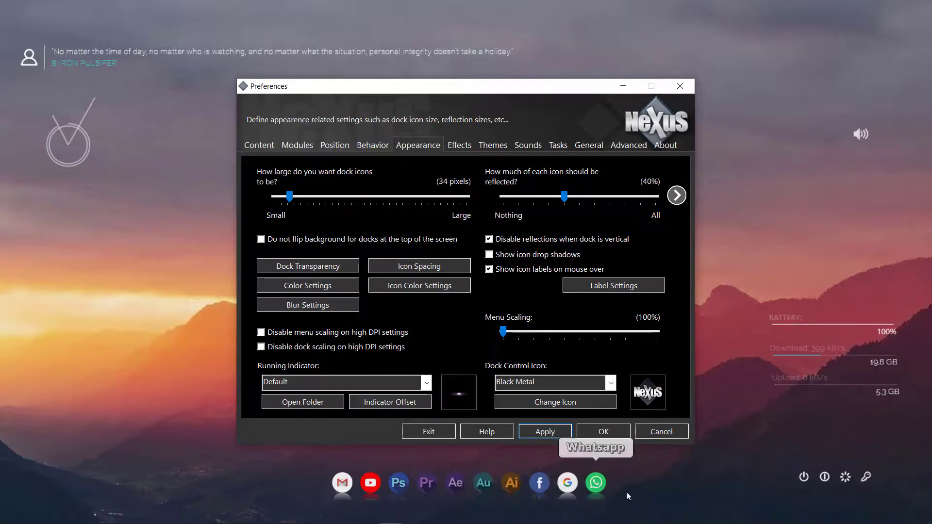
click(277, 267)
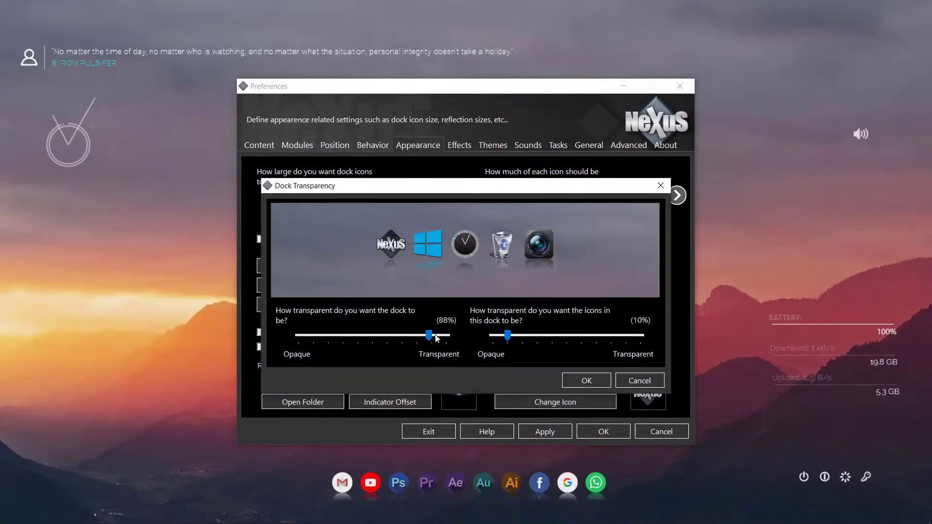
click(585, 382)
click(560, 434)
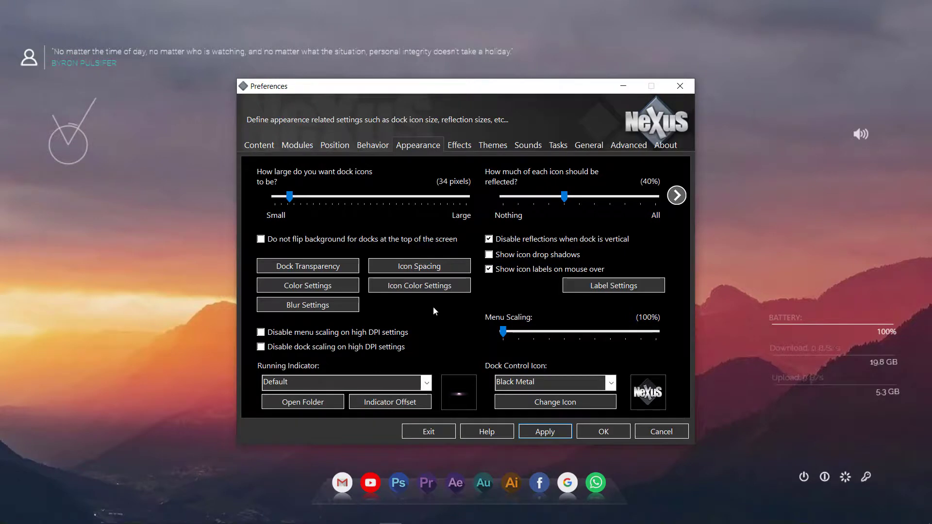
click(544, 430)
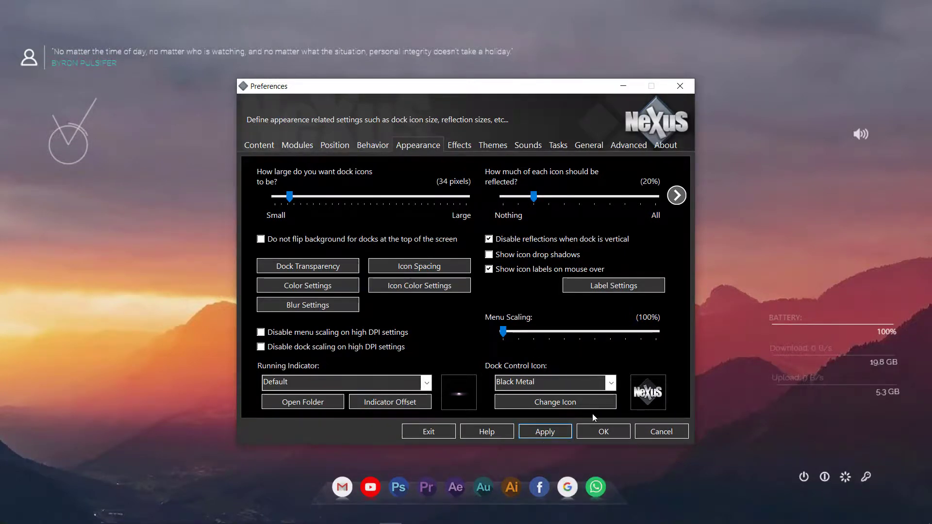
Close Nexus Preferences with OK, keeping the transparent dock settings.
click(596, 431)
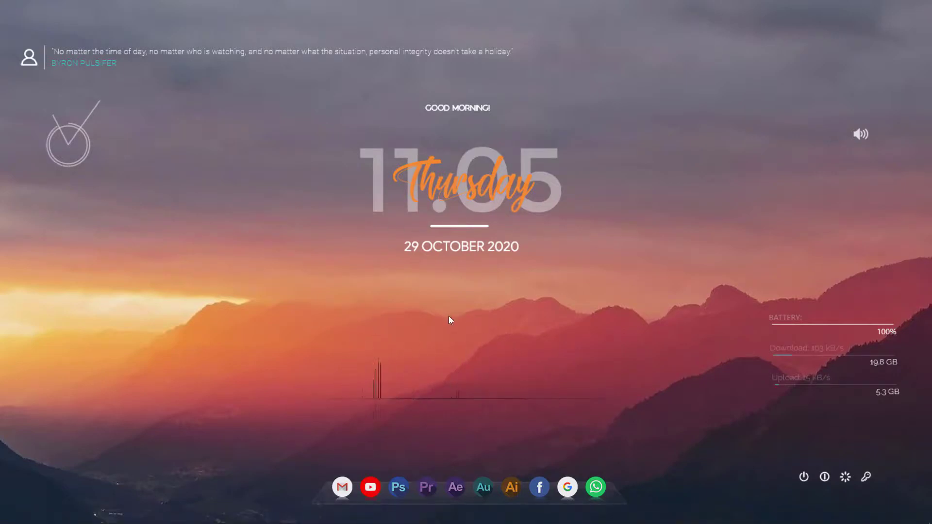
Switch to Firefox, open the 20 Keyboard Shortcuts video, then return to the channel page.
key(alt+Tab)
scroll(518, 293, down, 4)
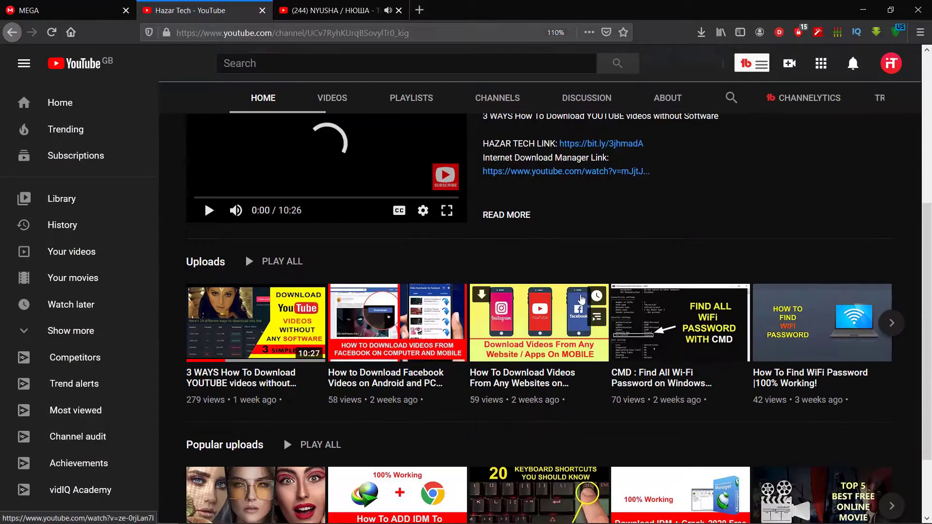
scroll(583, 299, down, 2)
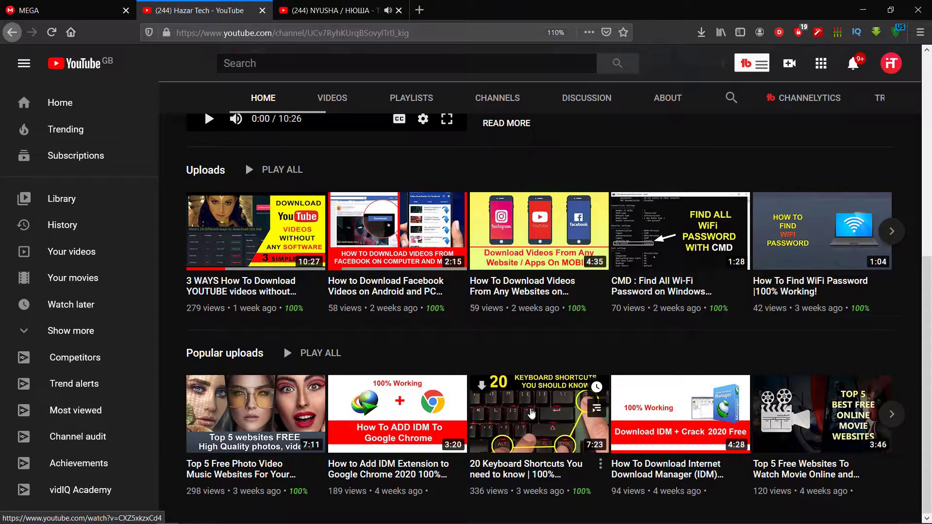
click(547, 425)
key(alt+Left)
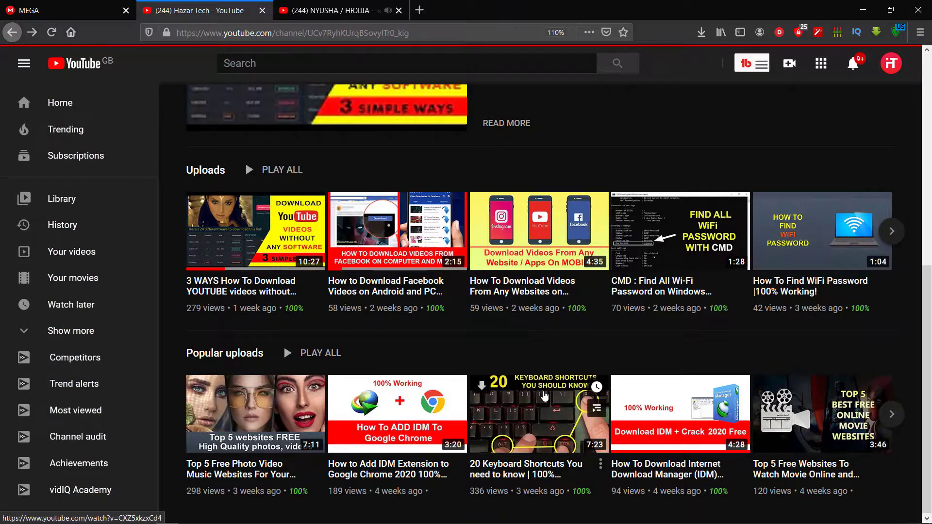